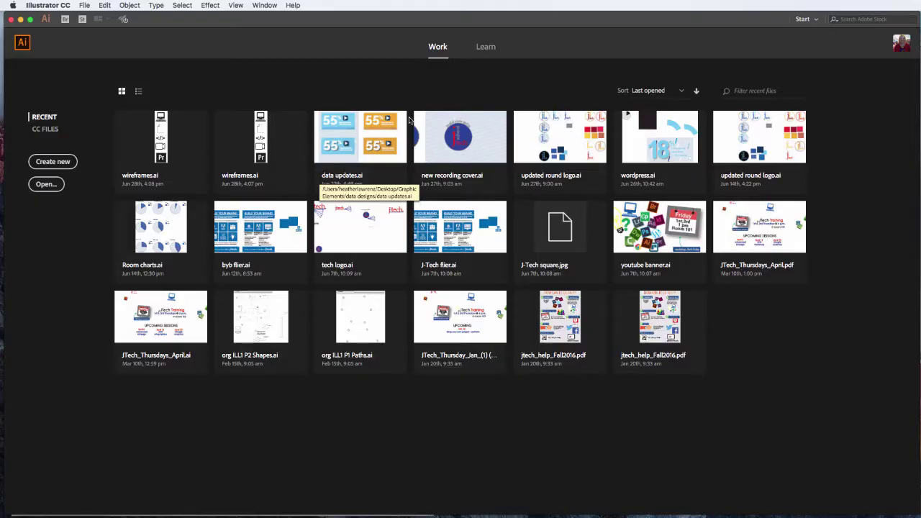
Create a new Letter-size (612 x 792 pt) print document, Untitled-1.
{"action": "left_click", "coordinate": [45, 162]}
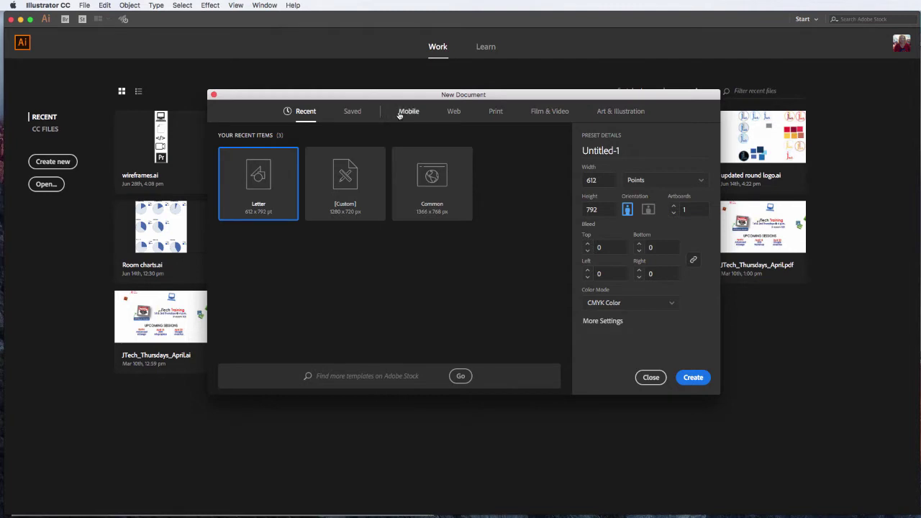
{"action": "left_click", "coordinate": [498, 112]}
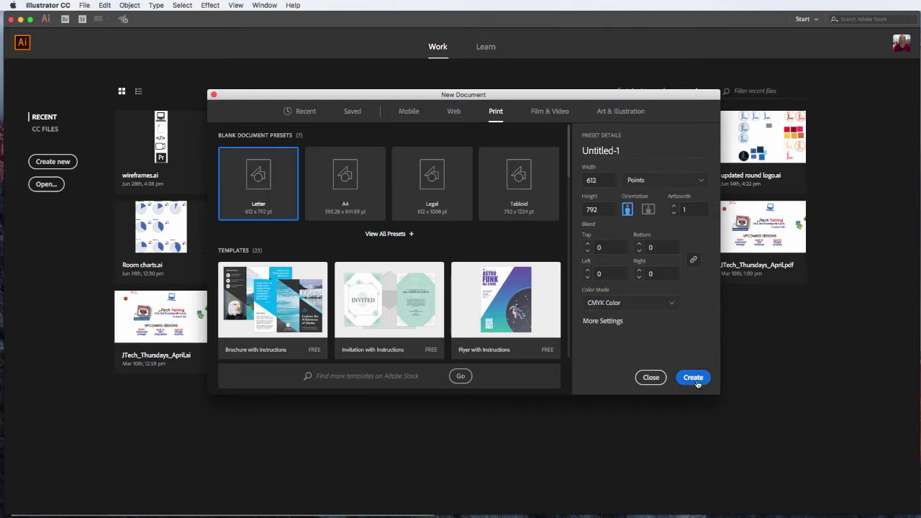
{"action": "left_click", "coordinate": [697, 381]}
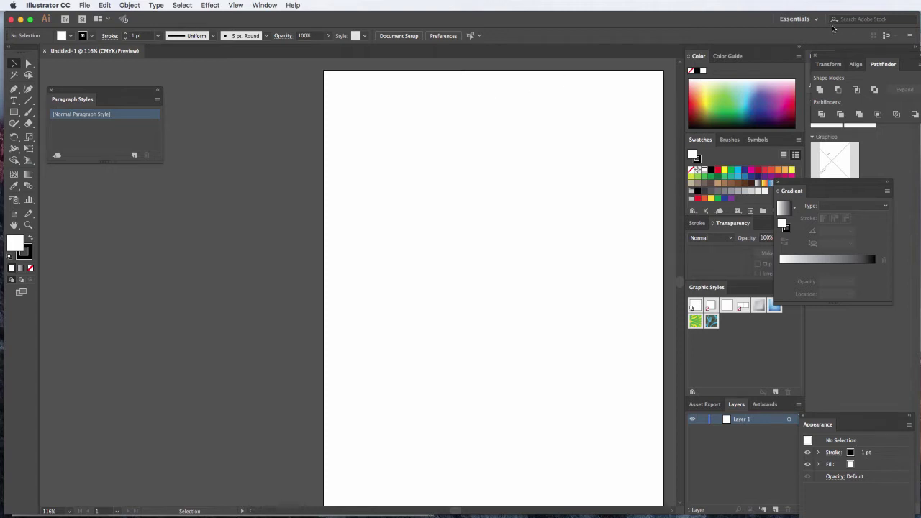
Reset the Essentials workspace and expand the collapsed panel dock.
{"action": "left_click", "coordinate": [804, 20]}
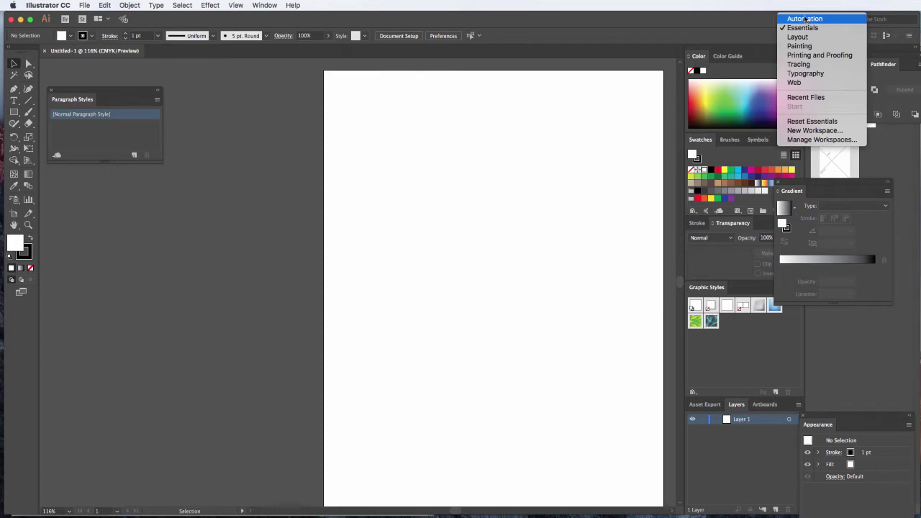
{"action": "left_click", "coordinate": [826, 125]}
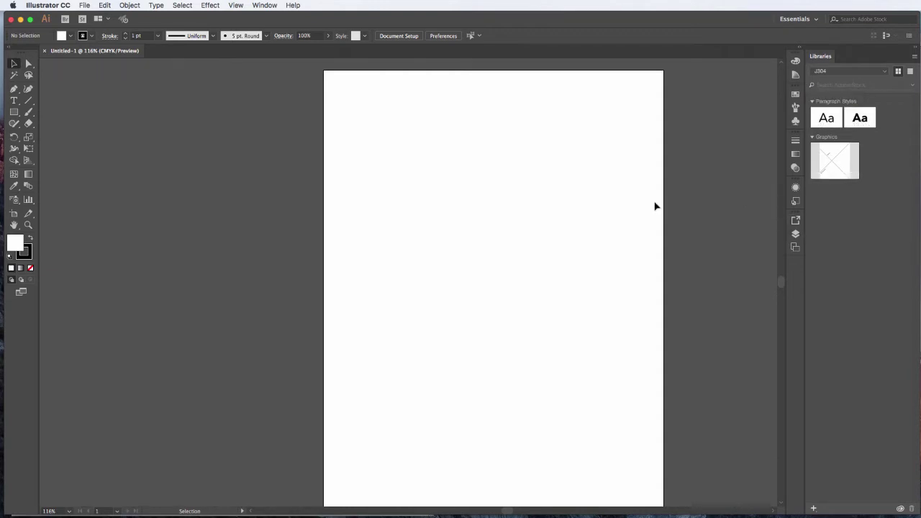
{"action": "left_click", "coordinate": [801, 50]}
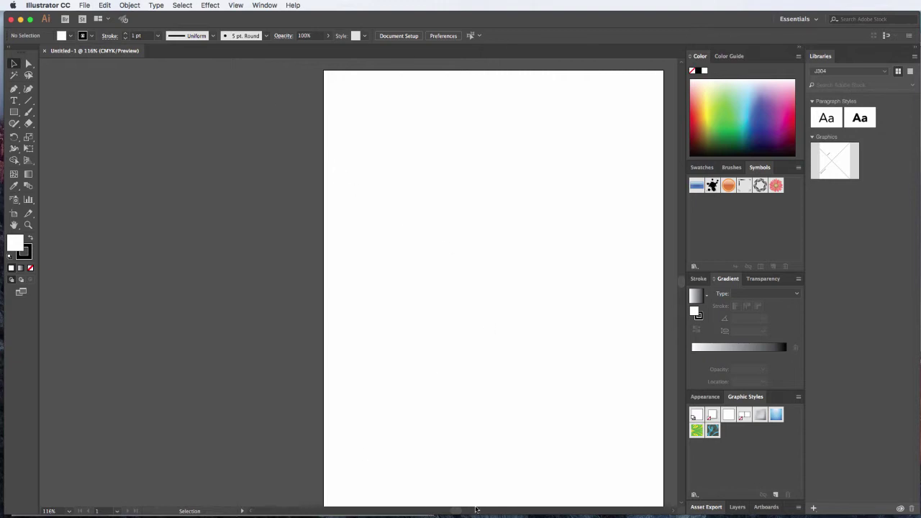
{"action": "scroll", "coordinate": [464, 509], "scroll_direction": "right", "scroll_amount": 5}
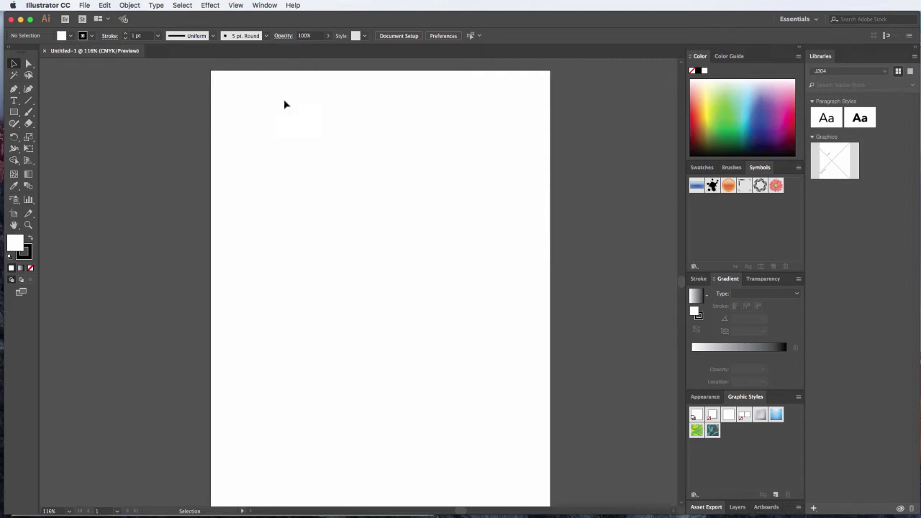
{"action": "left_click", "coordinate": [124, 5]}
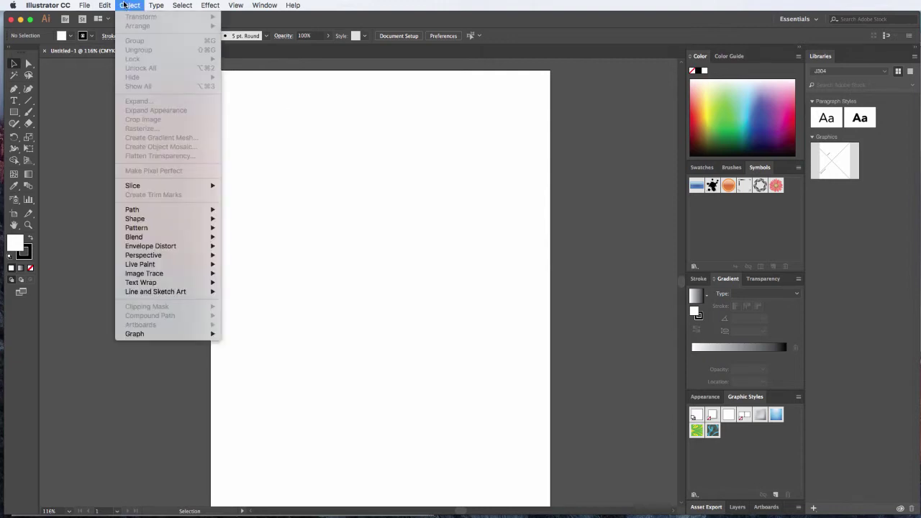
Set the graph type to Pie with Add Legend Across Top, Standard Legend and Ratio positioning.
{"action": "mouse_move", "coordinate": [177, 335]}
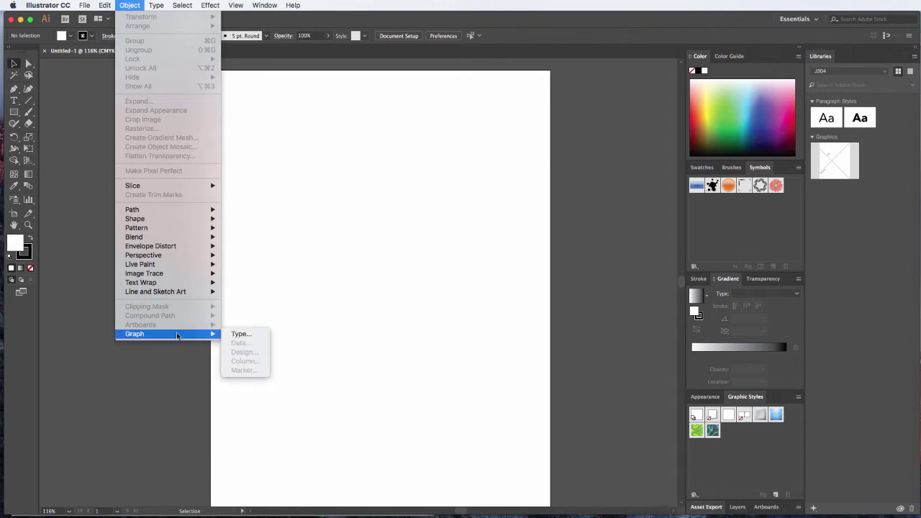
{"action": "left_click", "coordinate": [241, 335]}
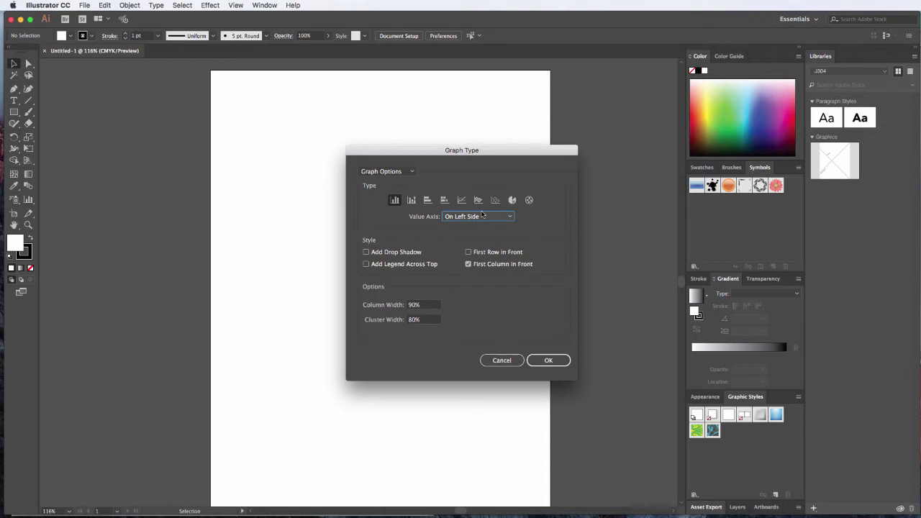
{"action": "left_click", "coordinate": [513, 201]}
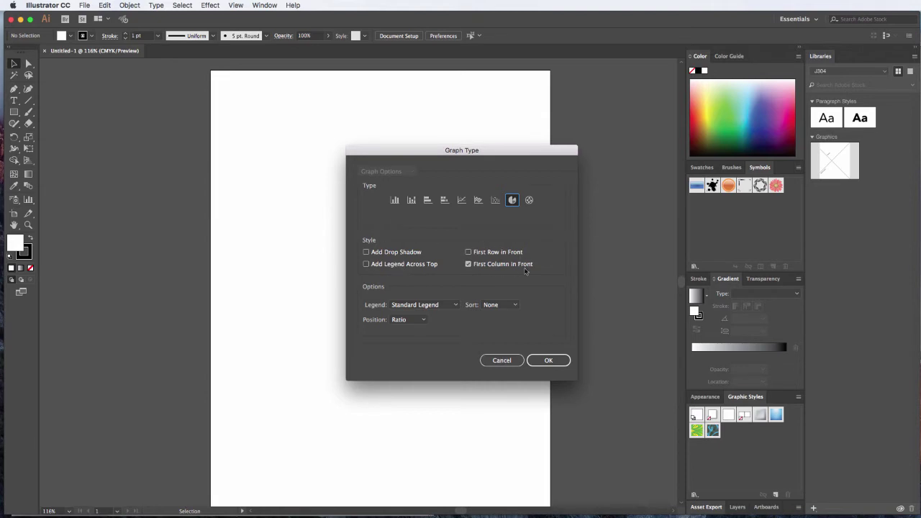
{"action": "left_click", "coordinate": [367, 264]}
{"action": "left_click", "coordinate": [452, 305]}
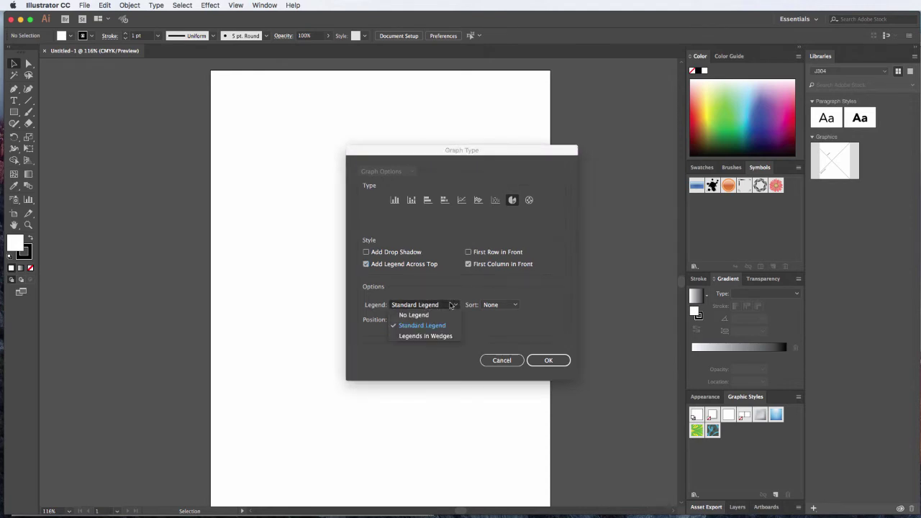
{"action": "left_click", "coordinate": [480, 330]}
{"action": "left_click", "coordinate": [422, 320]}
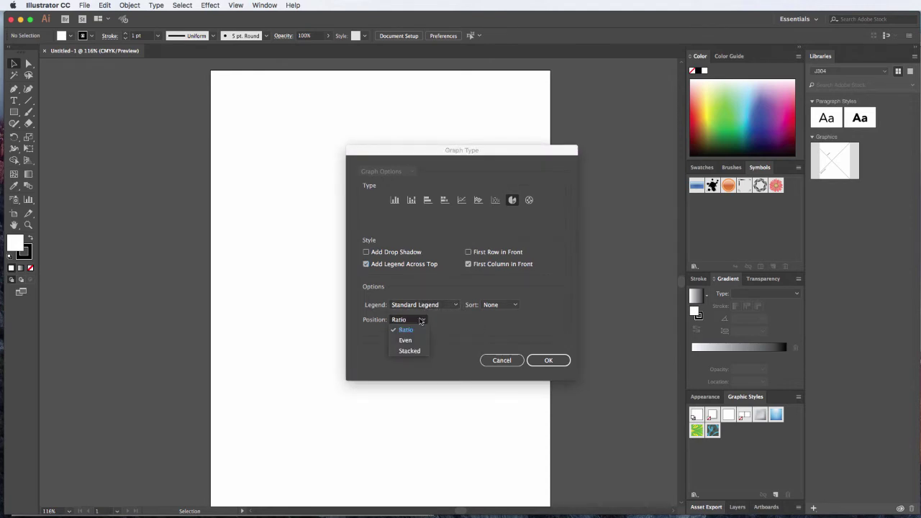
{"action": "left_click", "coordinate": [462, 322]}
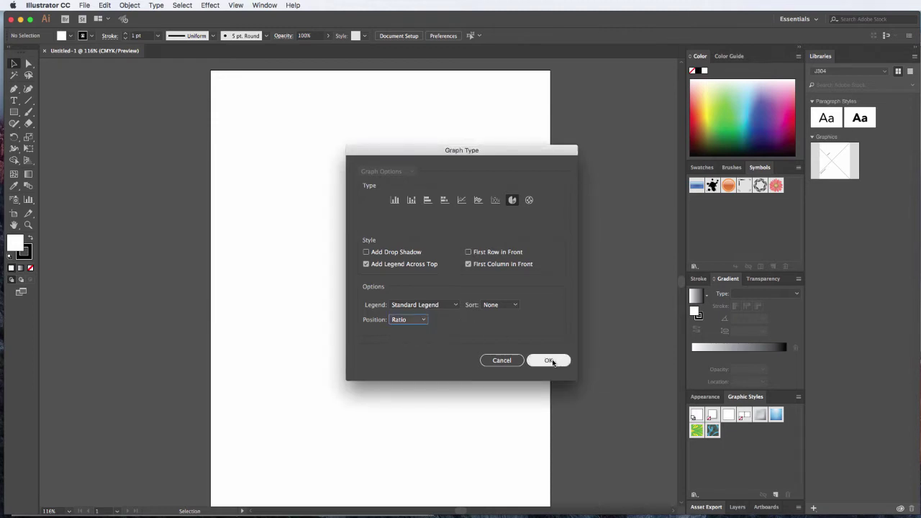
{"action": "left_click", "coordinate": [550, 360]}
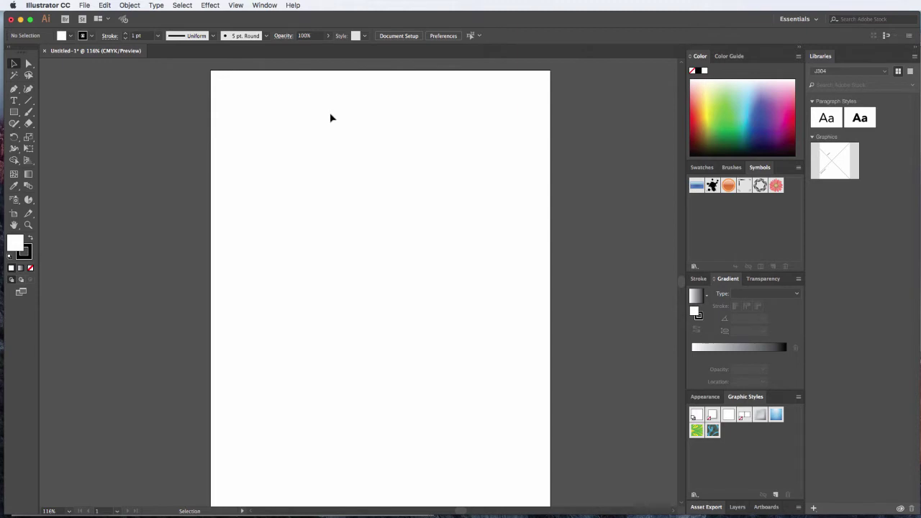
Draw a freehand pie graph with the Pie Graph tool, then undo it.
{"action": "left_click", "coordinate": [28, 201]}
{"action": "left_click", "coordinate": [28, 201]}
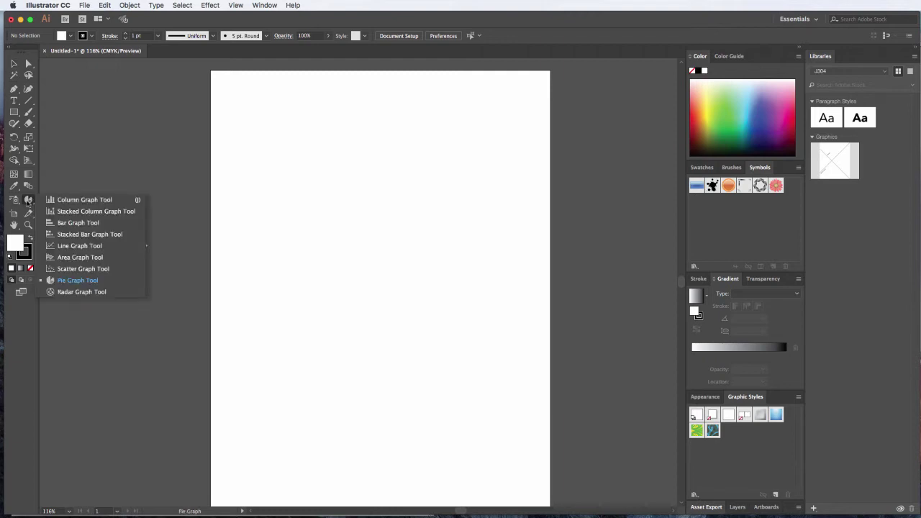
{"action": "left_click", "coordinate": [28, 201]}
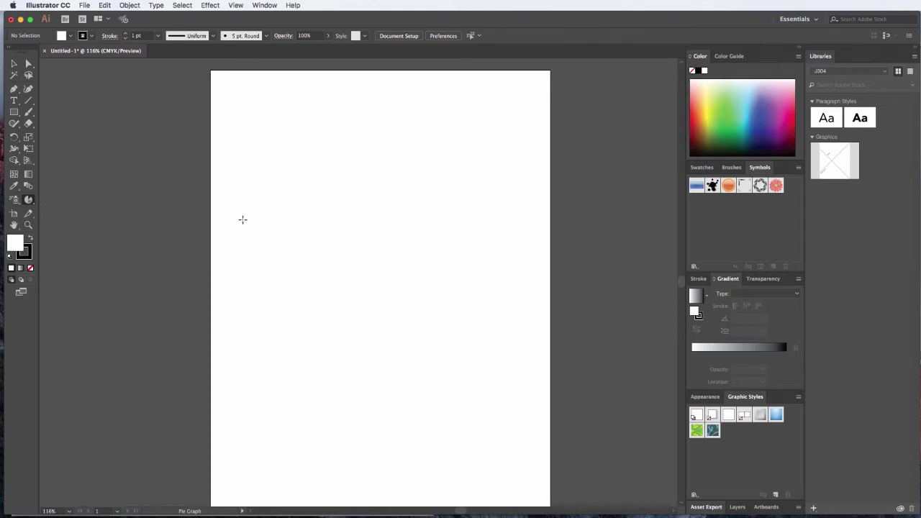
{"action": "left_click_drag", "start_coordinate": [261, 107], "coordinate": [457, 272]}
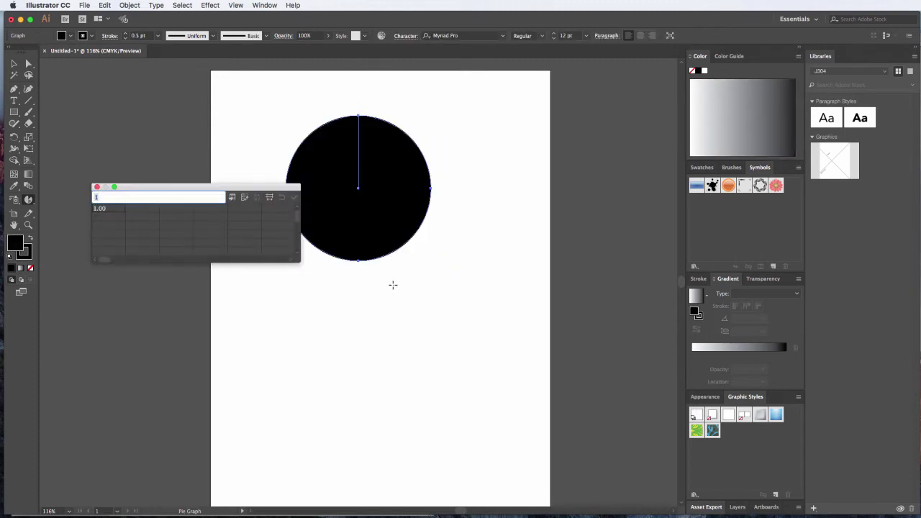
{"action": "left_click", "coordinate": [98, 188]}
{"action": "key", "text": "super+z"}
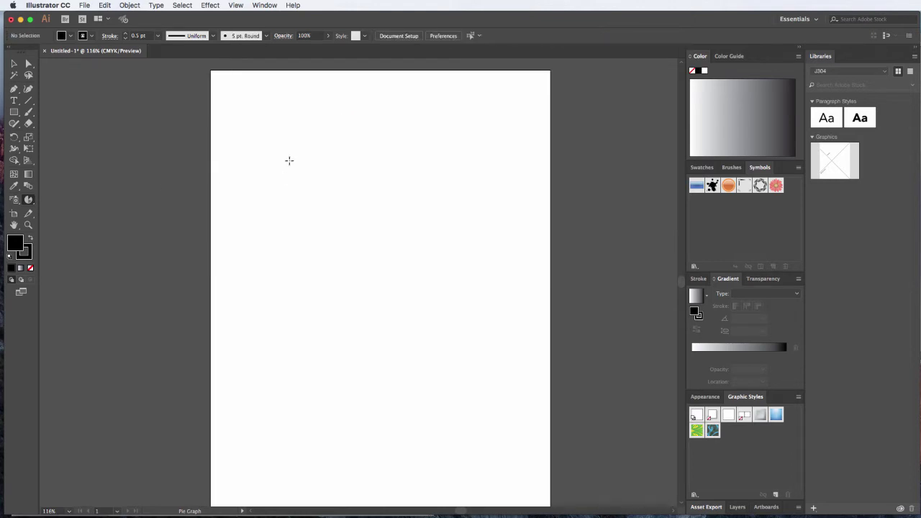
Create an exact pie graph with width 288 and height 4in (288 x 288 pt).
{"action": "left_click", "coordinate": [327, 156]}
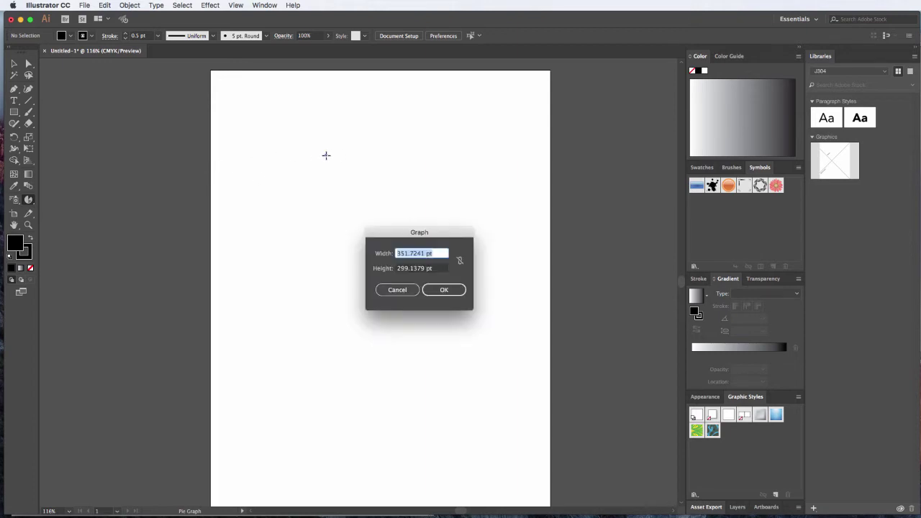
{"action": "type", "text": "288"}
{"action": "key", "text": "Tab"}
{"action": "type", "text": "4in"}
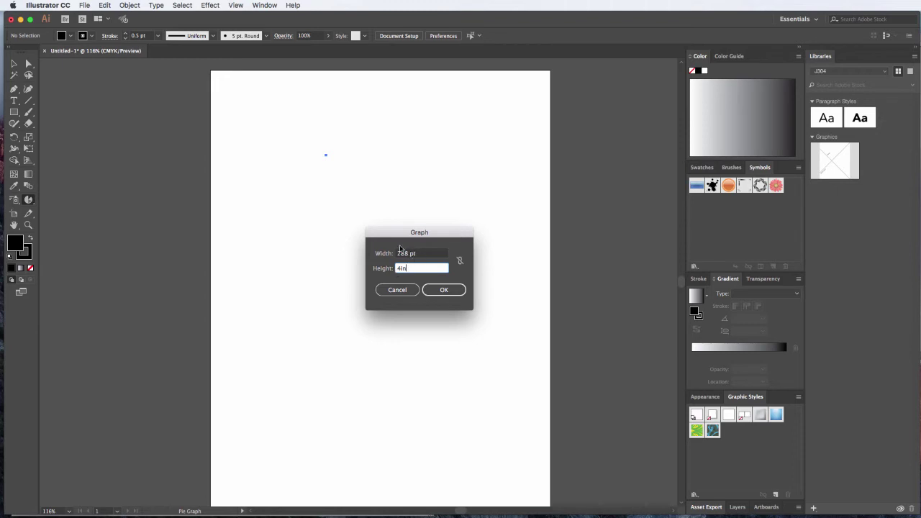
{"action": "left_click", "coordinate": [449, 290]}
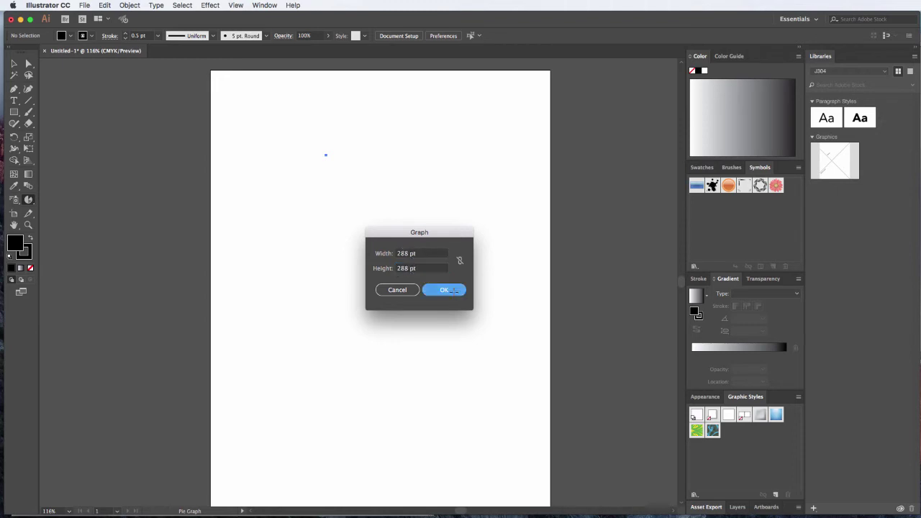
{"action": "left_click_drag", "start_coordinate": [273, 186], "coordinate": [278, 173]}
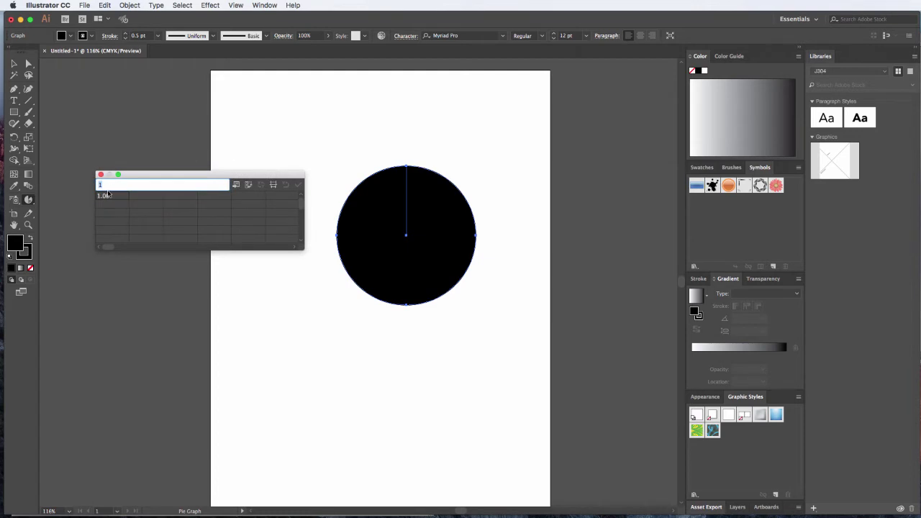
Enter labels Apples, Oranges, Peaches with values 30, 40 and 30 in the graph data.
{"action": "type", "text": "Apples"}
{"action": "key", "text": "Return"}
{"action": "type", "text": "Oranges"}
{"action": "key", "text": "Tab"}
{"action": "type", "text": "Peaches"}
{"action": "left_click", "coordinate": [112, 205]}
{"action": "type", "text": "30"}
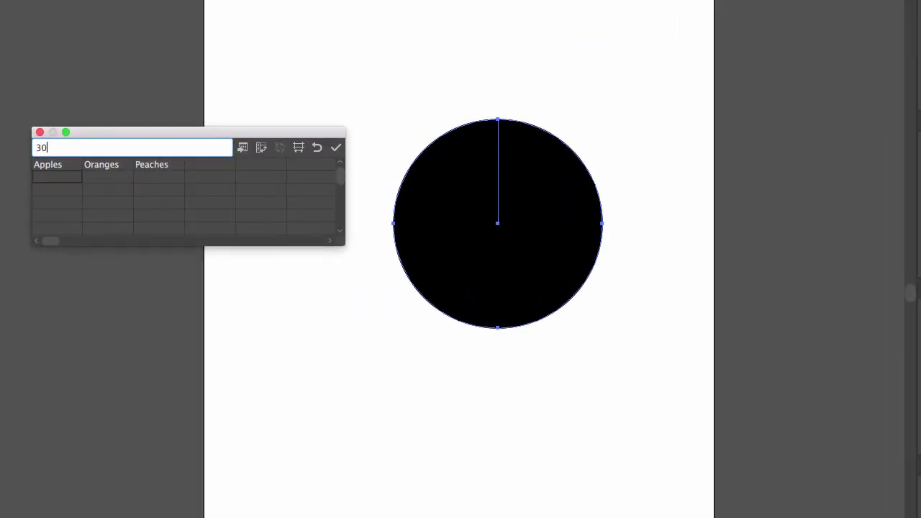
{"action": "key", "text": "Tab"}
{"action": "type", "text": "40"}
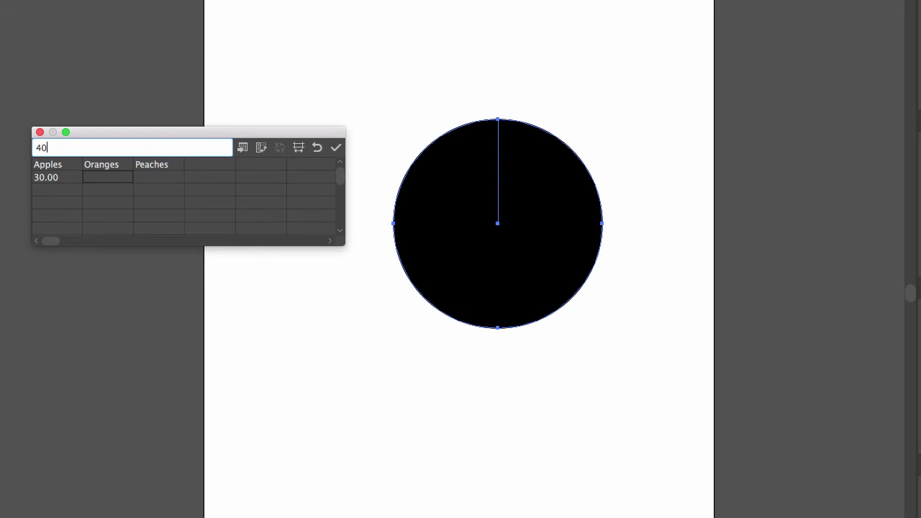
{"action": "key", "text": "Tab"}
{"action": "type", "text": "30"}
{"action": "left_click", "coordinate": [232, 205]}
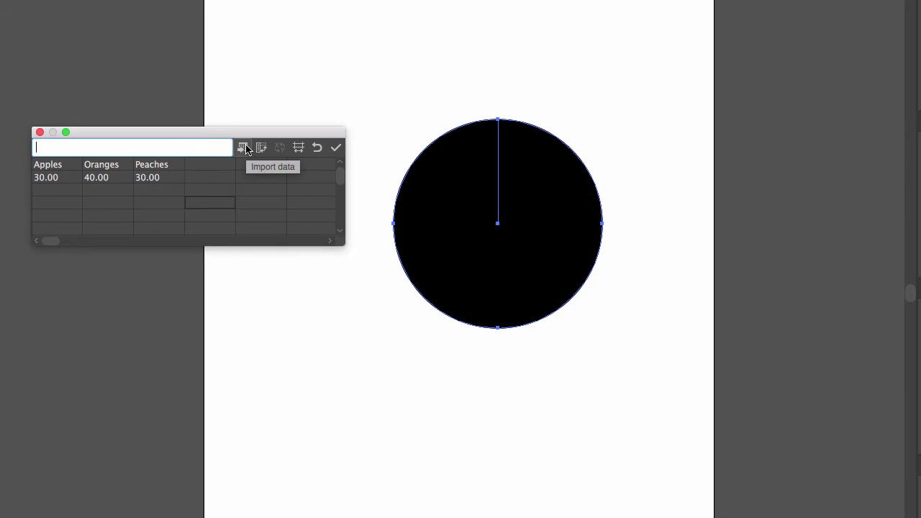
Apply the data to the pie, try transposing rows and columns, revert, and reapply.
{"action": "left_click", "coordinate": [335, 148]}
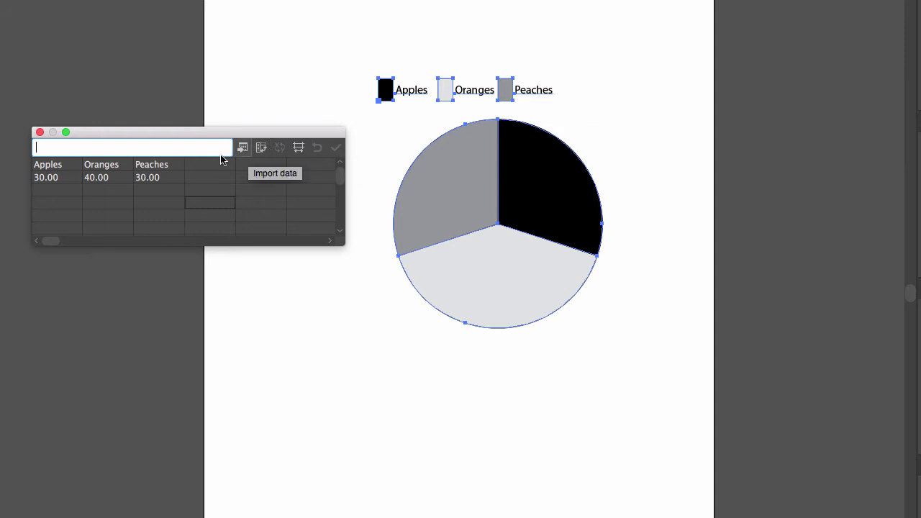
{"action": "left_click", "coordinate": [264, 150]}
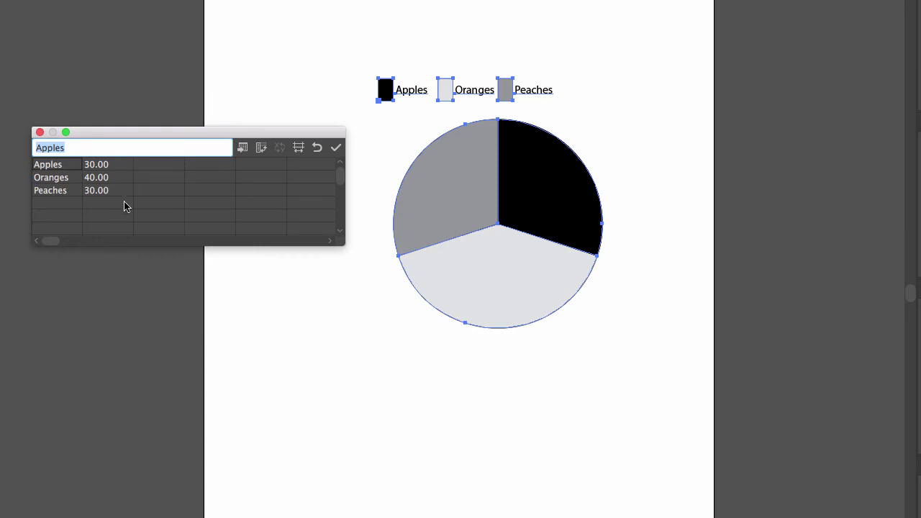
{"action": "left_click", "coordinate": [333, 148]}
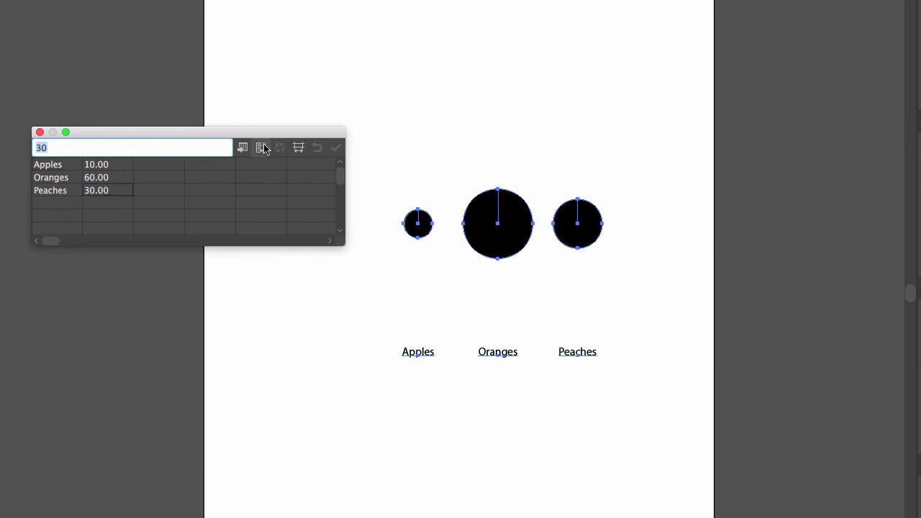
{"action": "left_click", "coordinate": [261, 147]}
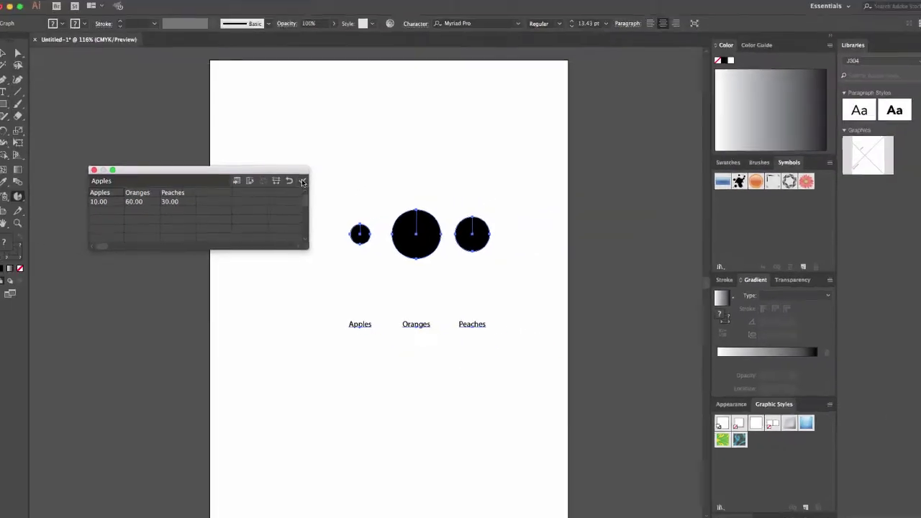
{"action": "left_click", "coordinate": [338, 148]}
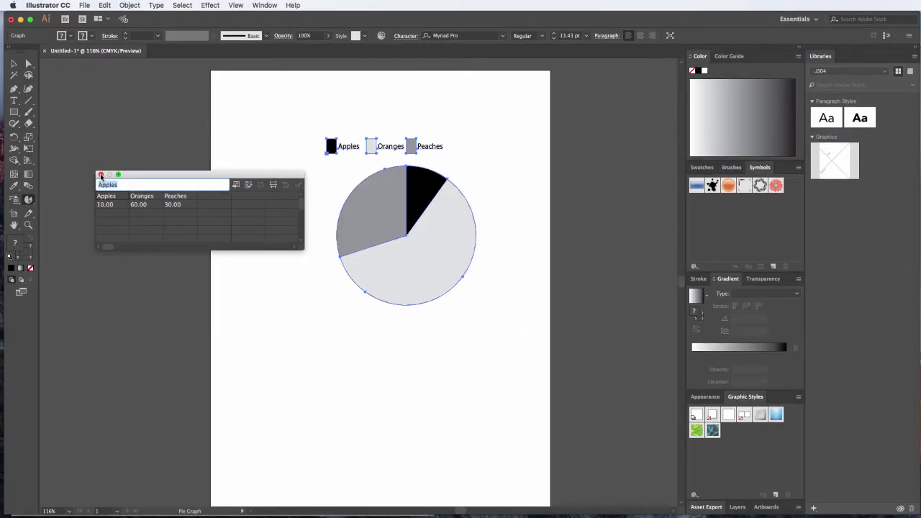
{"action": "left_click", "coordinate": [100, 175]}
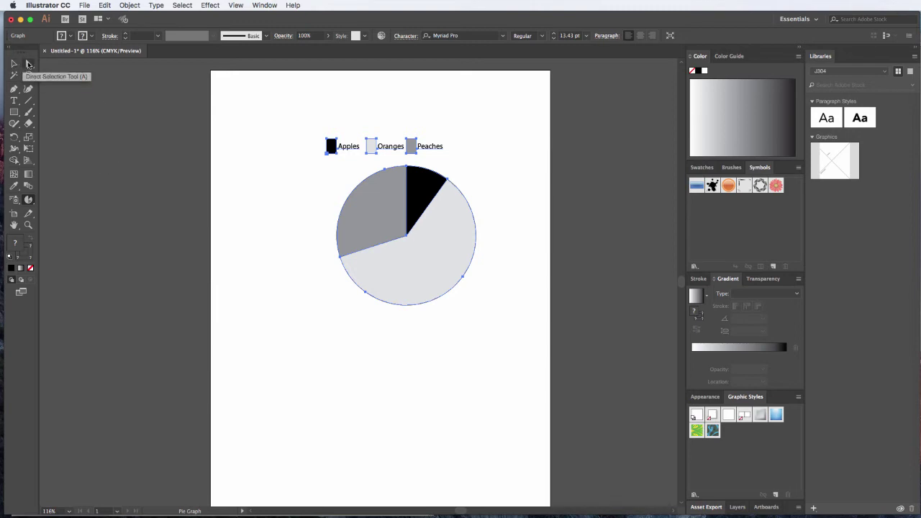
Colour the Oranges pie slice and its legend swatch orange.
{"action": "left_click", "coordinate": [29, 64]}
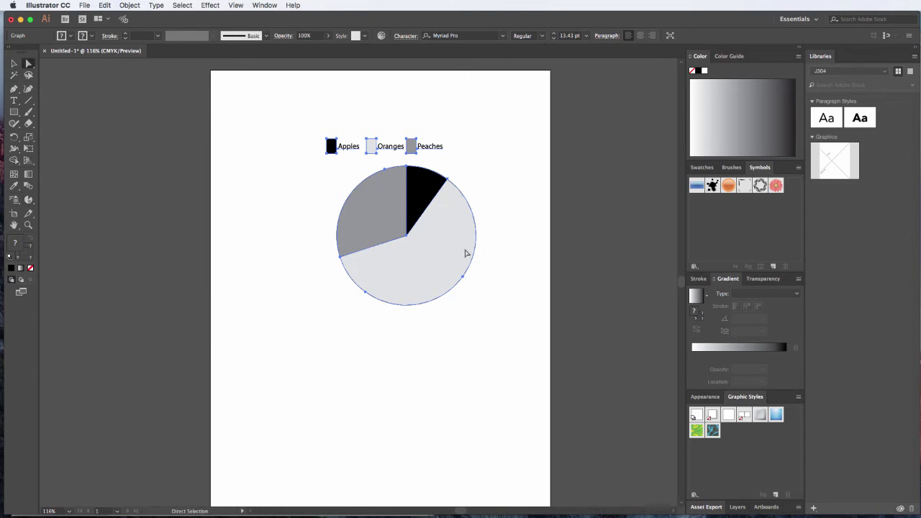
{"action": "left_click", "coordinate": [515, 199]}
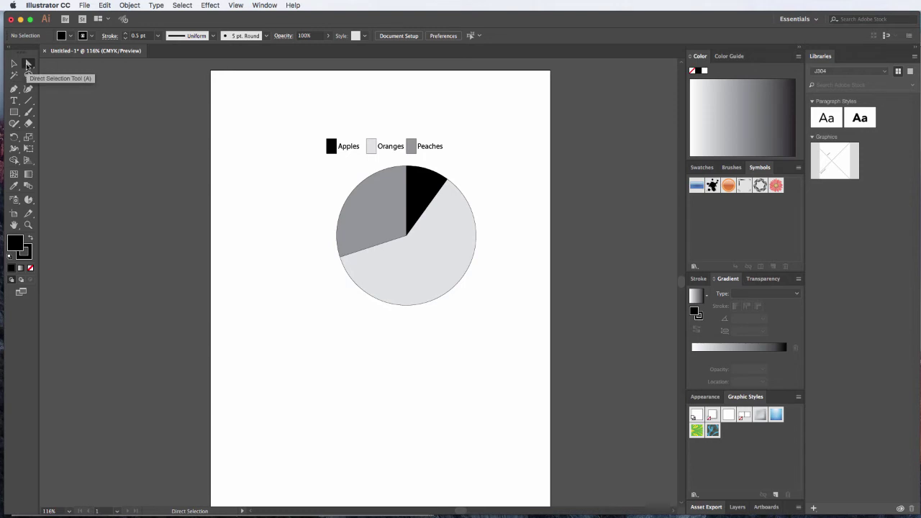
{"action": "left_click", "coordinate": [27, 64]}
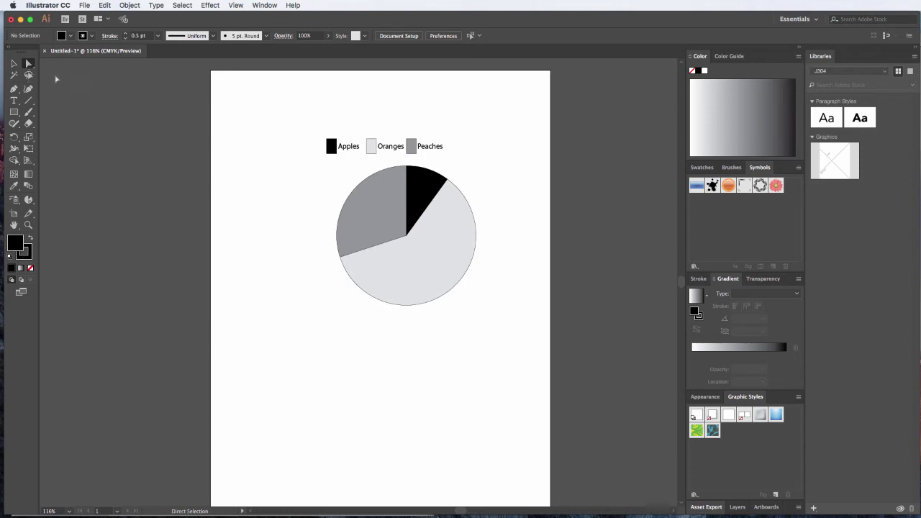
{"action": "left_click", "coordinate": [373, 148]}
{"action": "left_click", "coordinate": [447, 242], "text": "shift"}
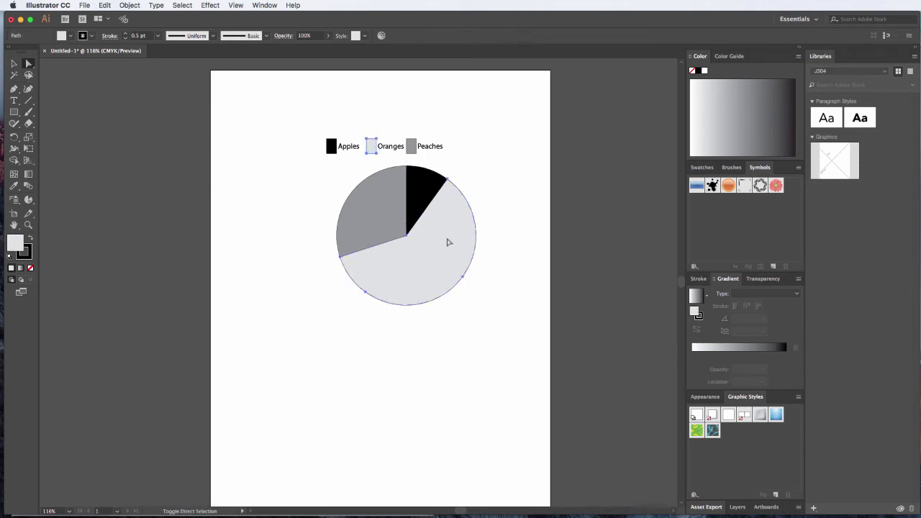
{"action": "left_click", "coordinate": [701, 167]}
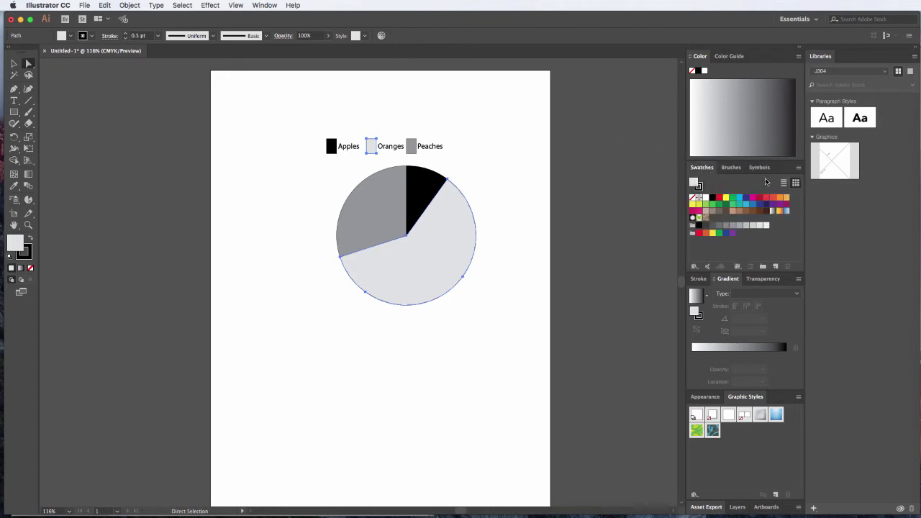
{"action": "left_click", "coordinate": [787, 198]}
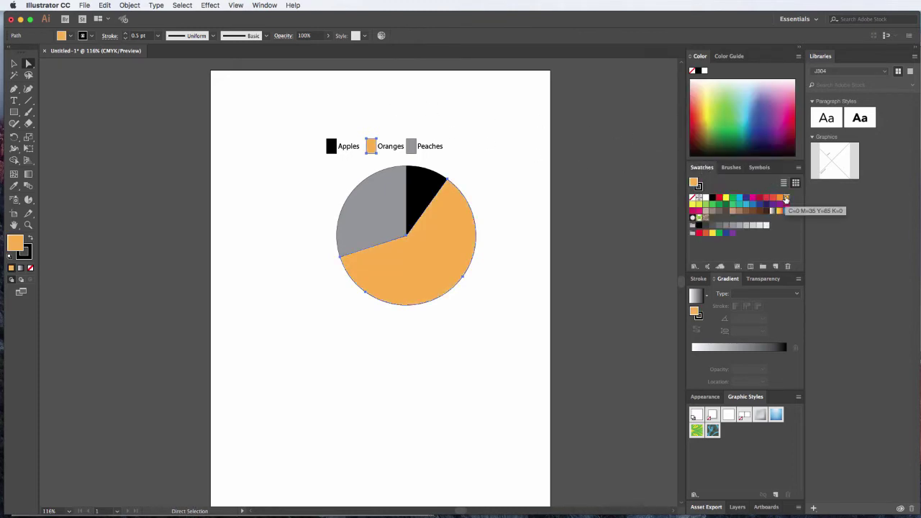
Colour the Peaches slice and swatch magenta, and the Apples slice and swatch red.
{"action": "left_click", "coordinate": [414, 148]}
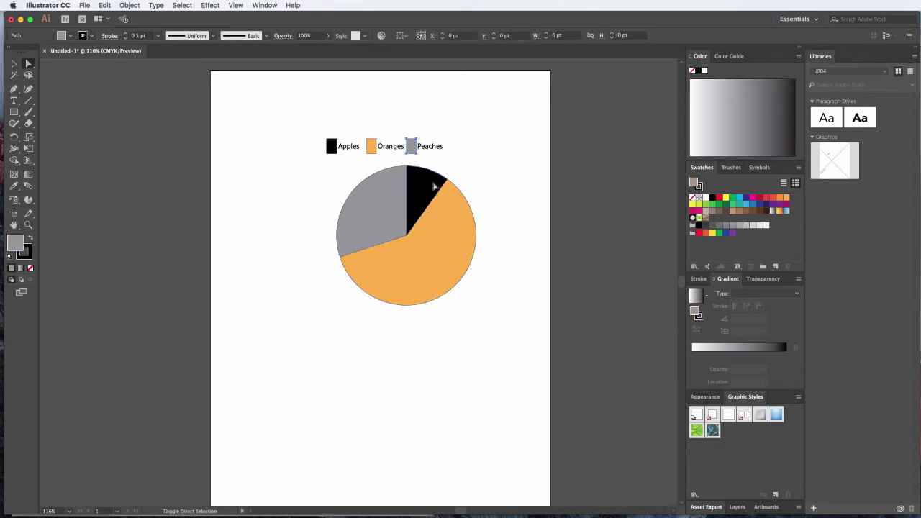
{"action": "left_click", "coordinate": [435, 185], "text": "shift"}
{"action": "left_click", "coordinate": [417, 185], "text": "shift"}
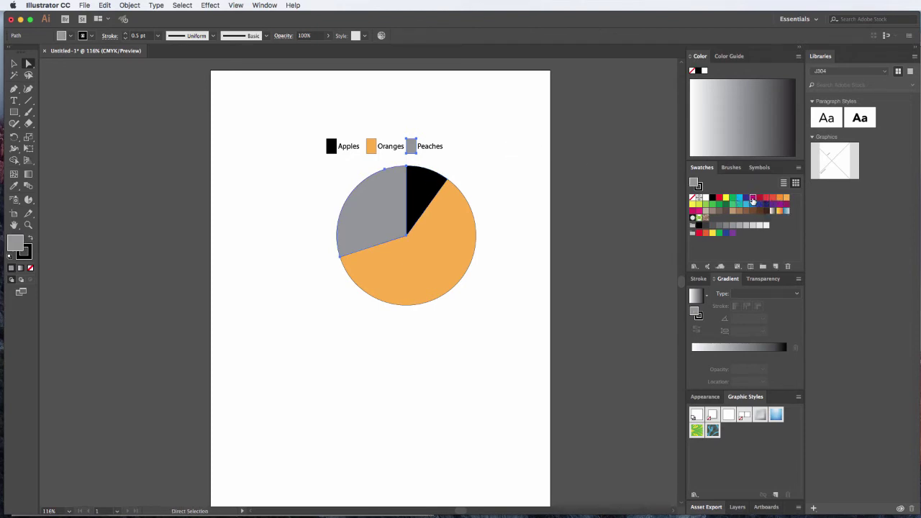
{"action": "left_click", "coordinate": [753, 197]}
{"action": "left_click", "coordinate": [430, 187]}
{"action": "left_click", "coordinate": [331, 146], "text": "shift"}
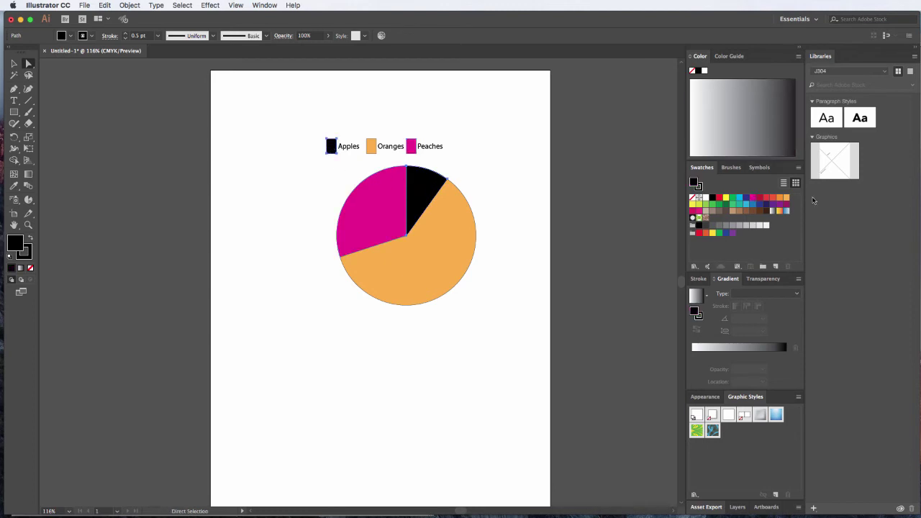
{"action": "left_click", "coordinate": [720, 197]}
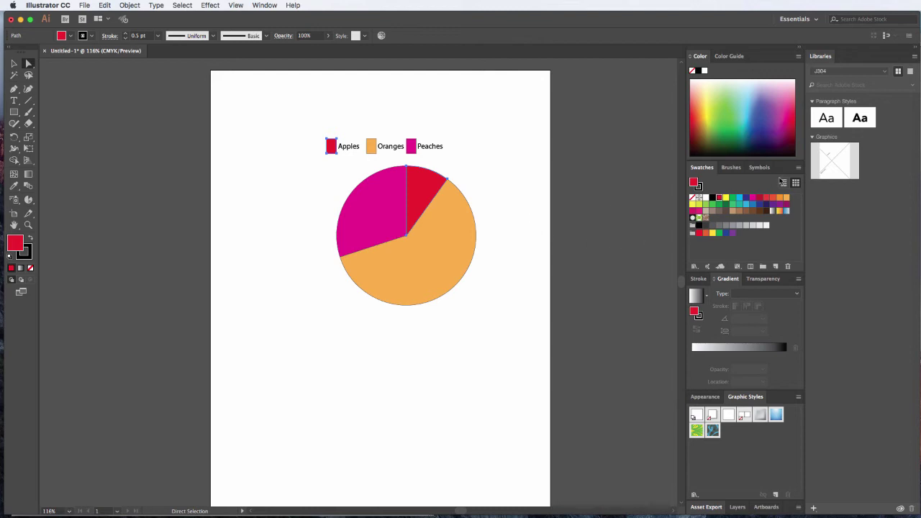
{"action": "left_click", "coordinate": [798, 169]}
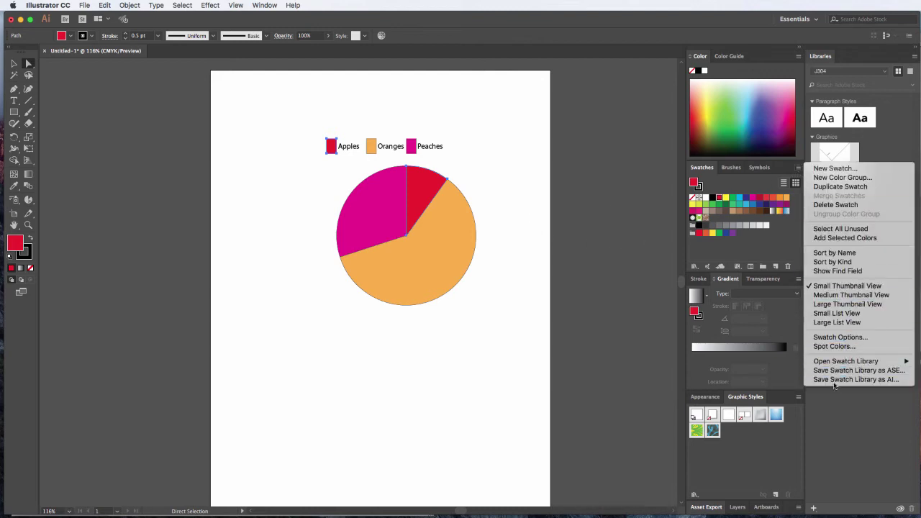
{"action": "mouse_move", "coordinate": [834, 363]}
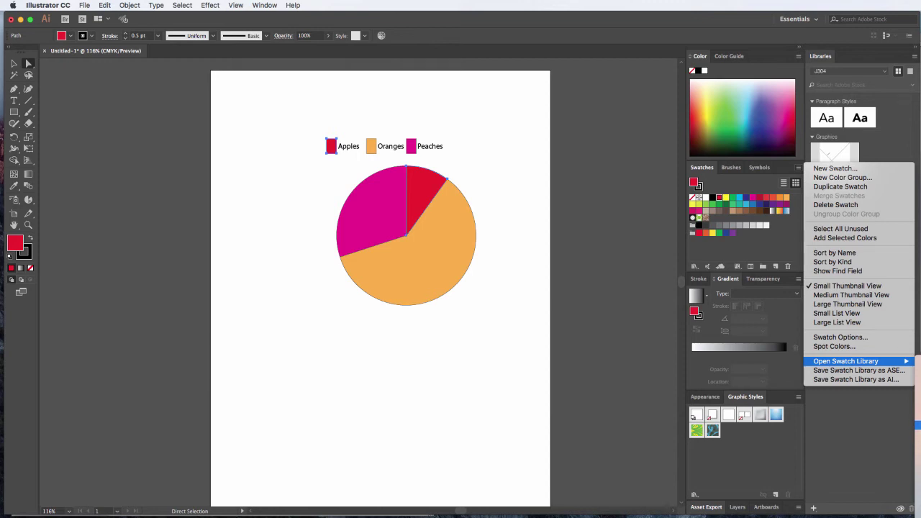
{"action": "left_click", "coordinate": [919, 426]}
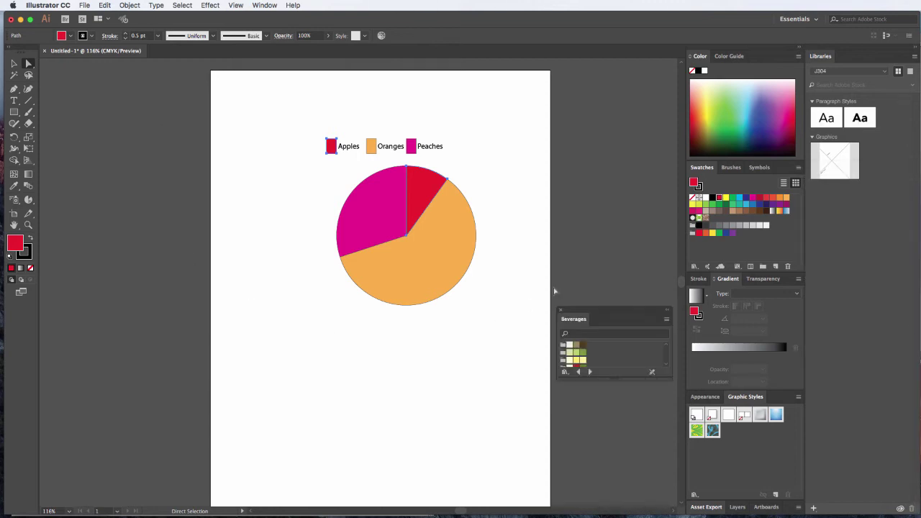
{"action": "left_click_drag", "start_coordinate": [597, 311], "coordinate": [538, 97]}
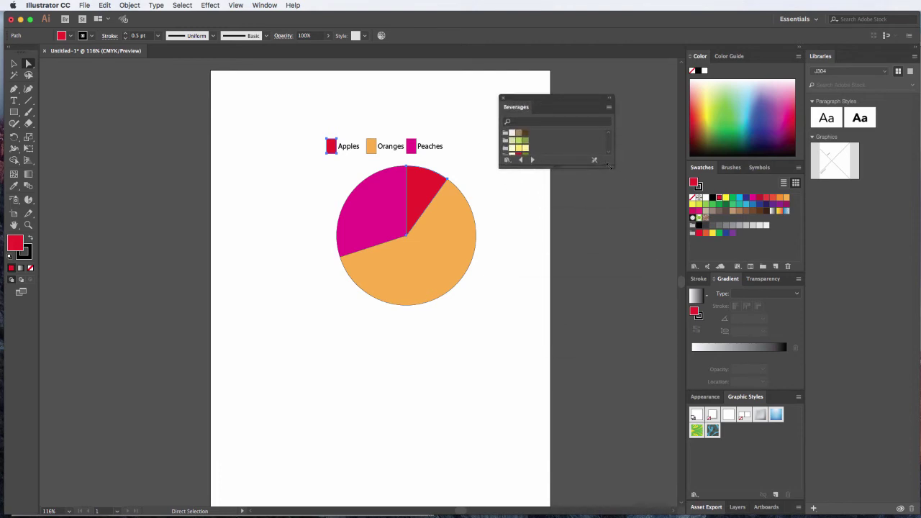
{"action": "left_click_drag", "start_coordinate": [611, 166], "coordinate": [621, 265]}
{"action": "left_click", "coordinate": [533, 260]}
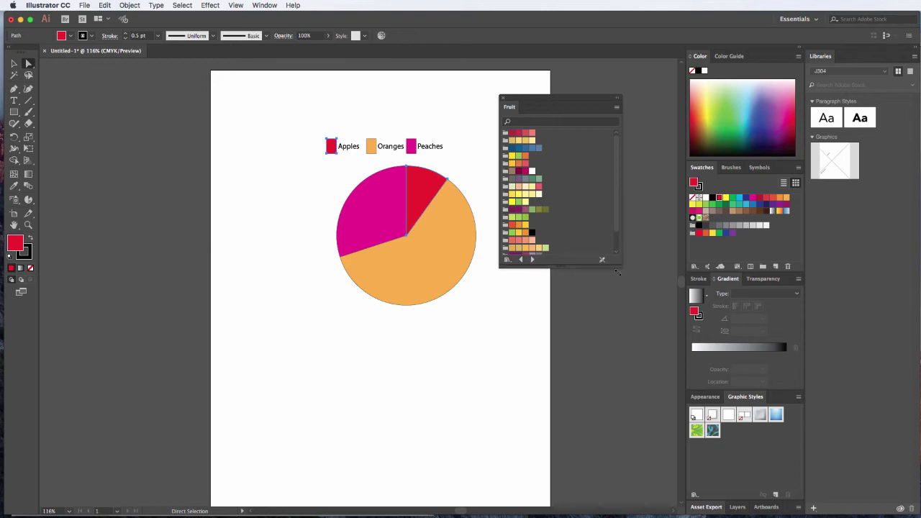
{"action": "left_click_drag", "start_coordinate": [610, 262], "coordinate": [636, 355]}
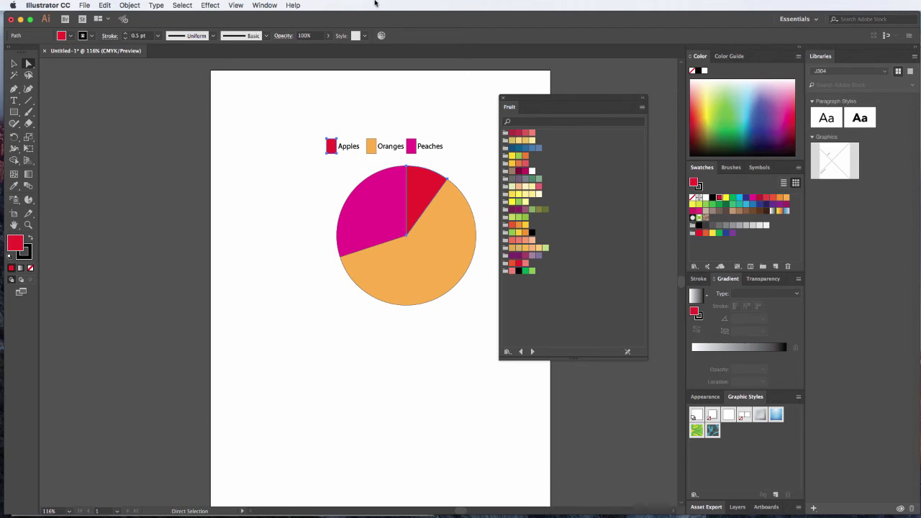
{"action": "left_click", "coordinate": [502, 97]}
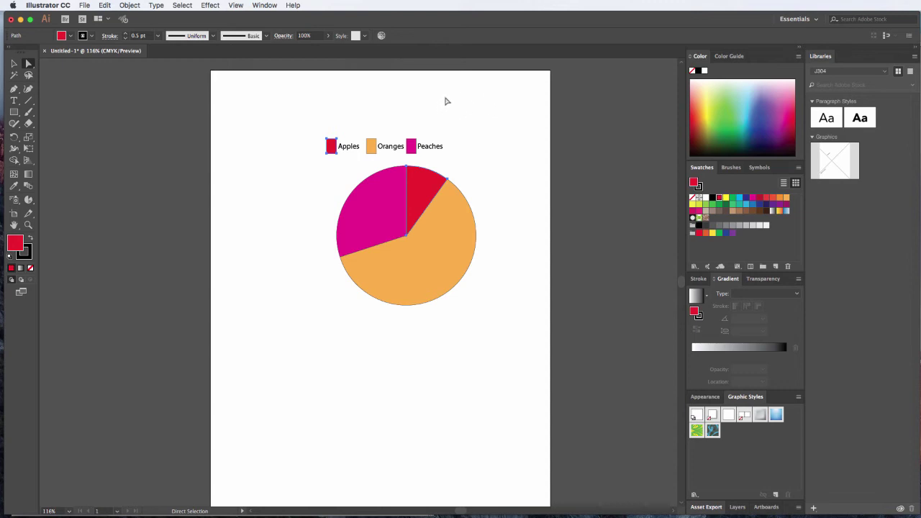
Edit the pie graph data, changing Apples to 20 and Oranges to 50.
{"action": "key", "text": "v"}
{"action": "left_click", "coordinate": [374, 185]}
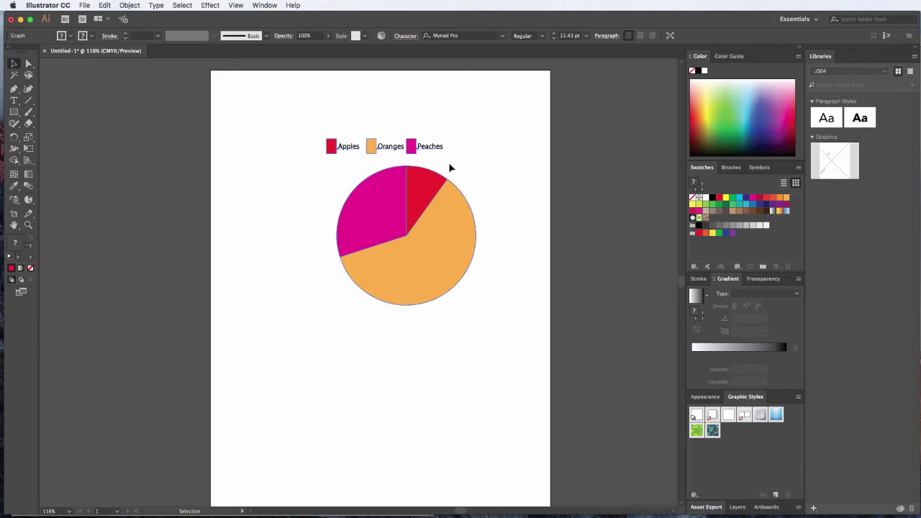
{"action": "left_click", "coordinate": [127, 4]}
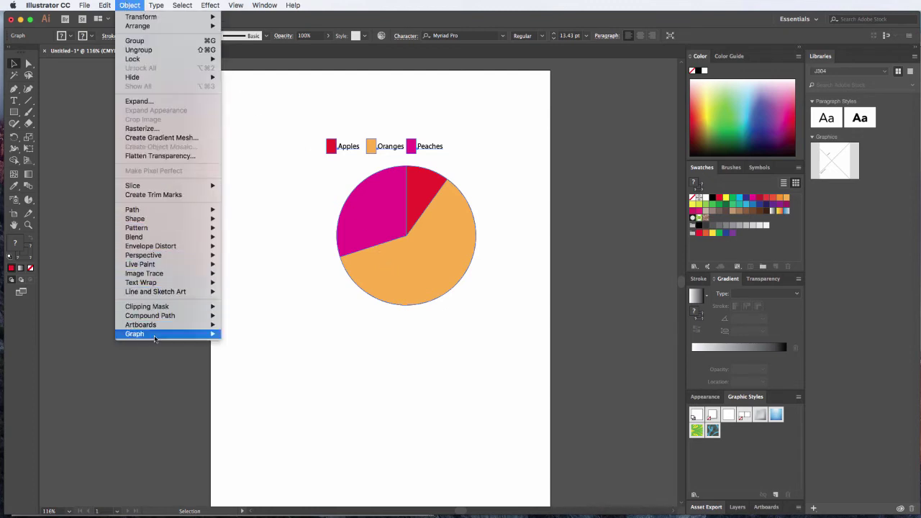
{"action": "mouse_move", "coordinate": [155, 337]}
{"action": "left_click", "coordinate": [241, 343]}
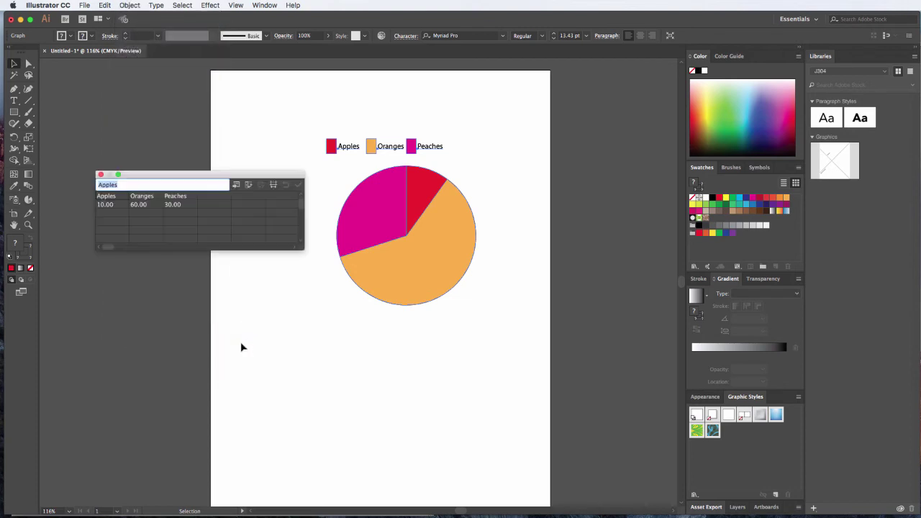
{"action": "left_click", "coordinate": [114, 205]}
{"action": "type", "text": "20"}
{"action": "key", "text": "Tab"}
{"action": "type", "text": "50"}
{"action": "left_click", "coordinate": [264, 213]}
Apply the new values and move the pie chart to the page's top-left.
{"action": "left_click", "coordinate": [298, 185]}
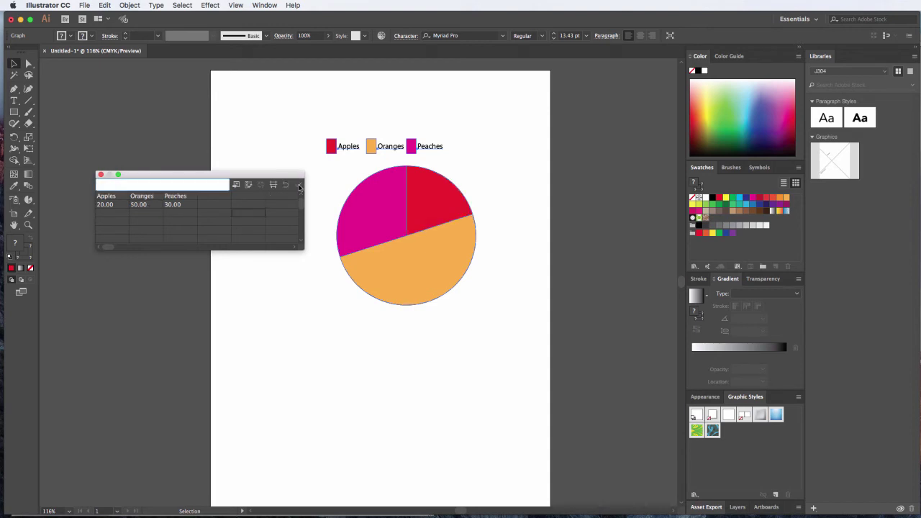
{"action": "left_click", "coordinate": [101, 175]}
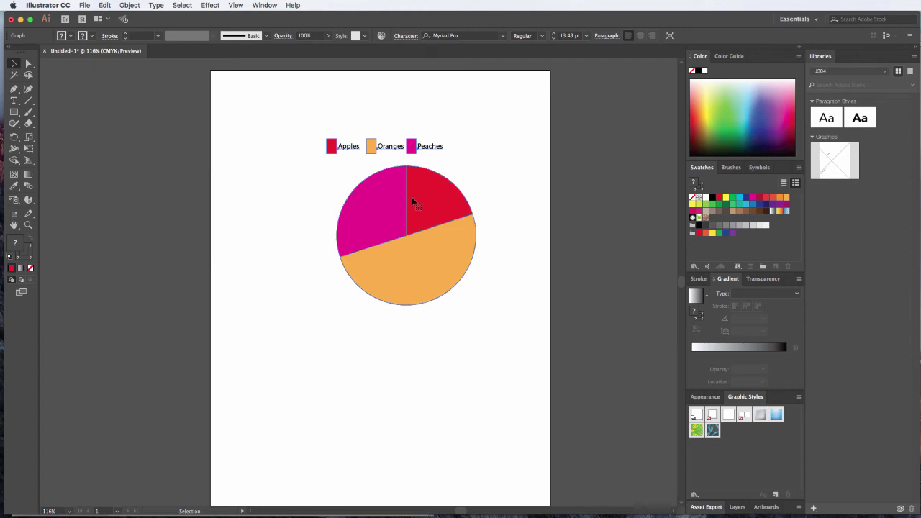
{"action": "left_click_drag", "start_coordinate": [413, 223], "coordinate": [307, 159]}
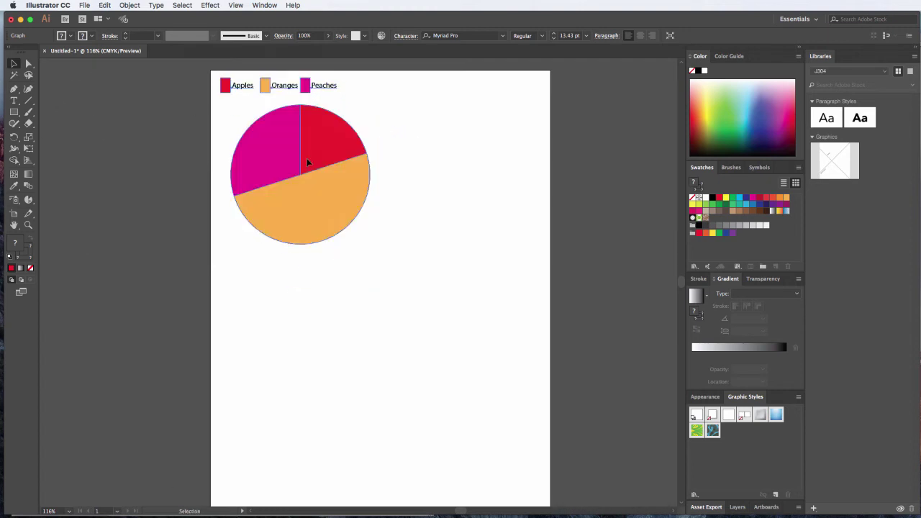
{"action": "left_click", "coordinate": [340, 305]}
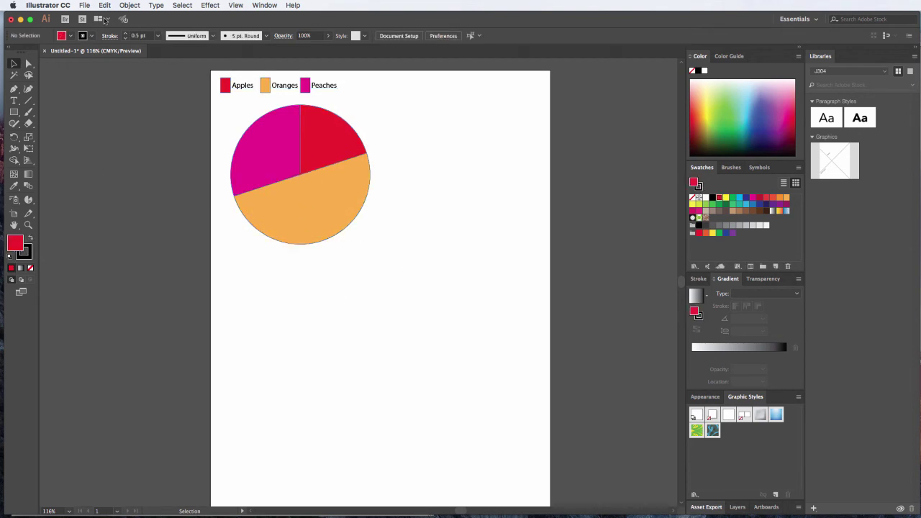
Switch the graph type to Column with the value axis on the left side.
{"action": "left_click", "coordinate": [130, 5]}
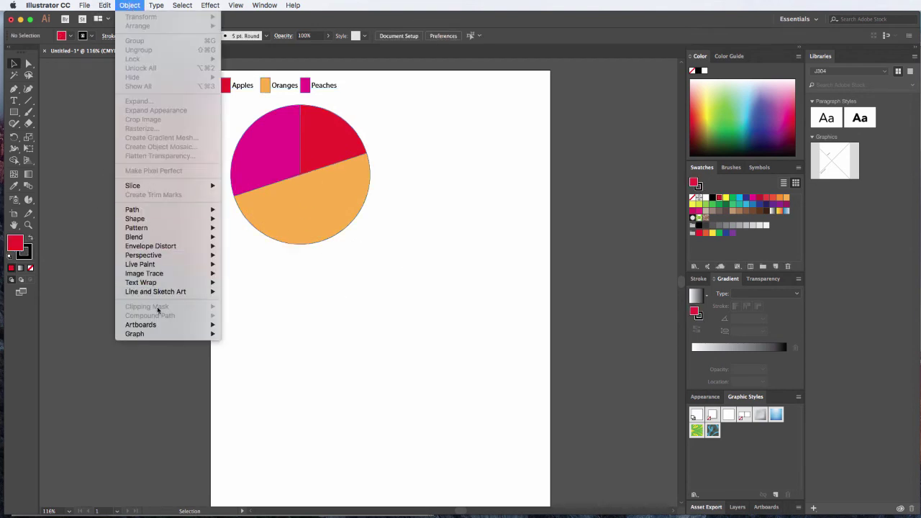
{"action": "mouse_move", "coordinate": [159, 336]}
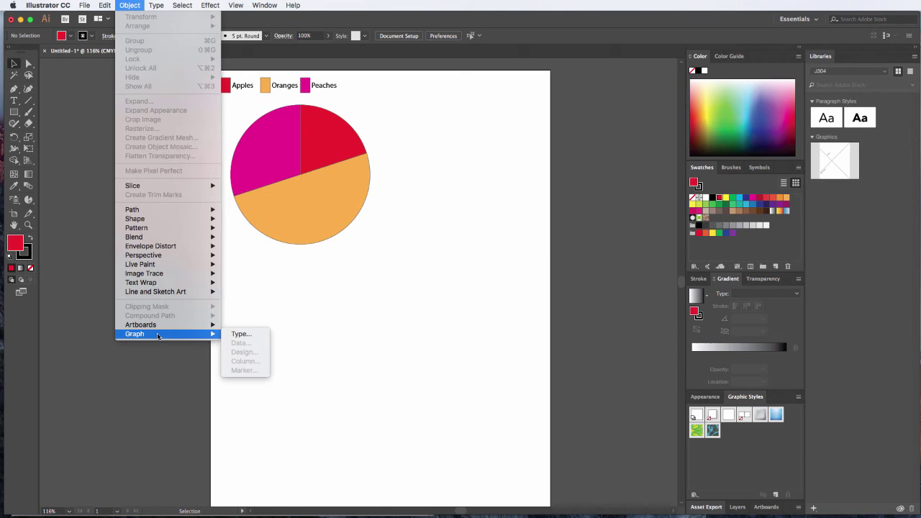
{"action": "left_click", "coordinate": [240, 334]}
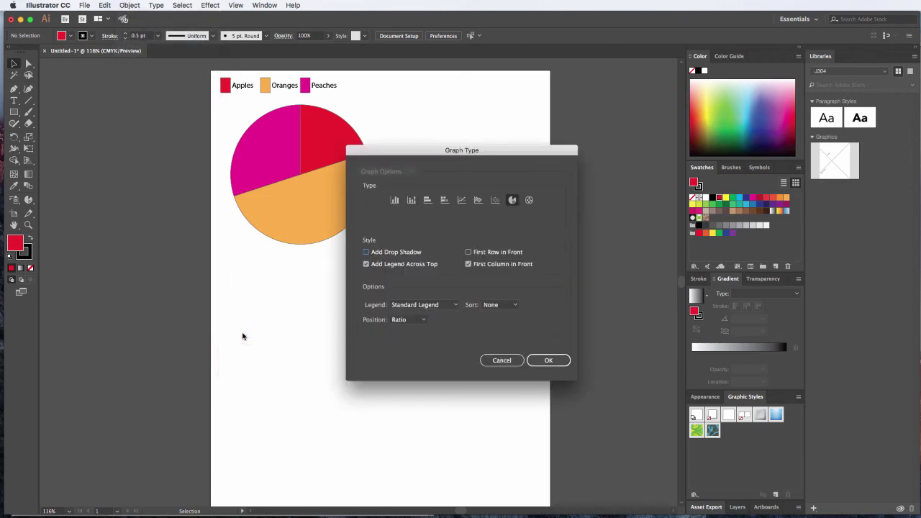
{"action": "left_click", "coordinate": [395, 201]}
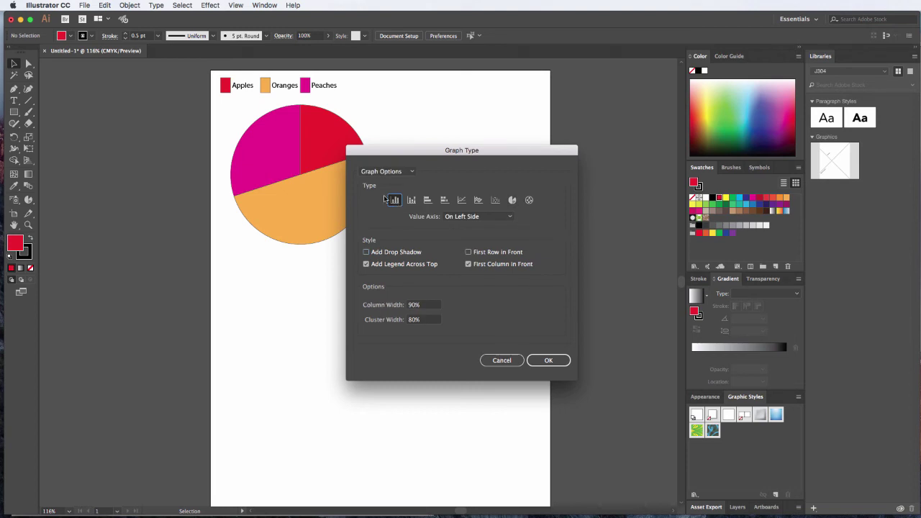
{"action": "left_click", "coordinate": [495, 217]}
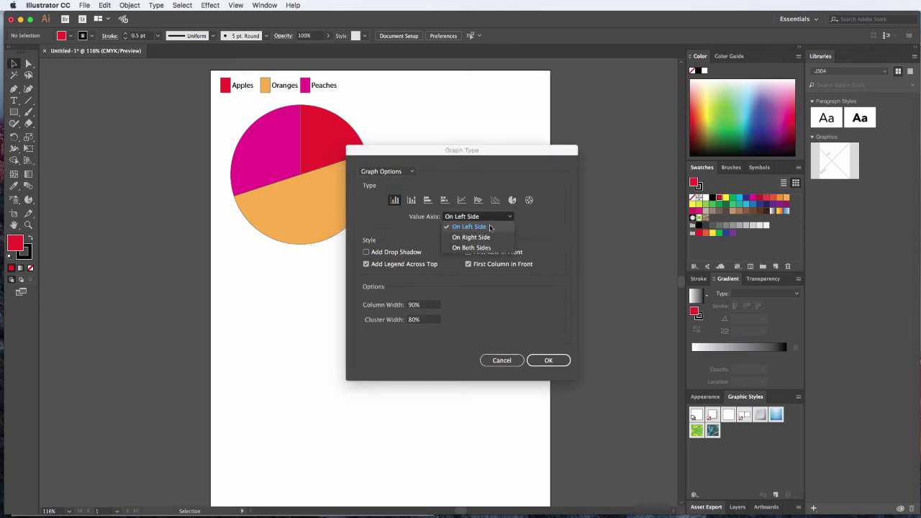
{"action": "left_click", "coordinate": [491, 227]}
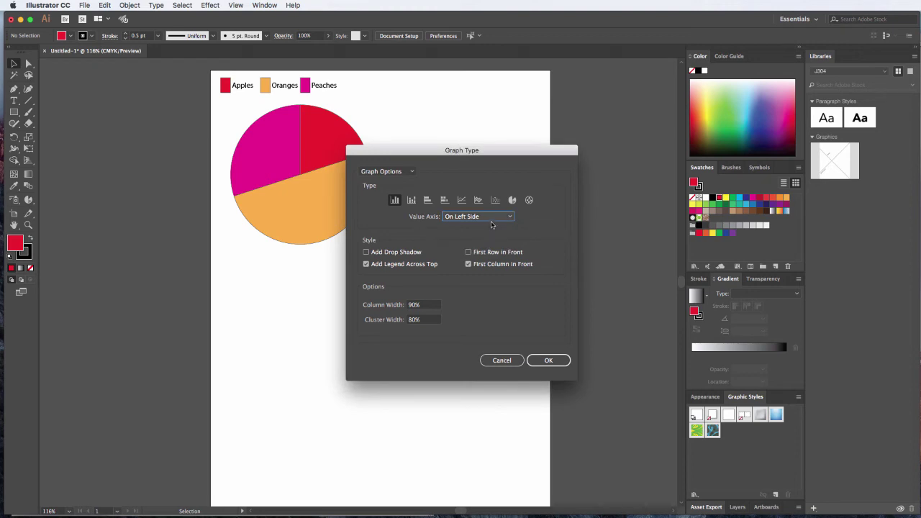
Override the value axis to Min 1, Max 5 and 4 divisions.
{"action": "left_click", "coordinate": [387, 171]}
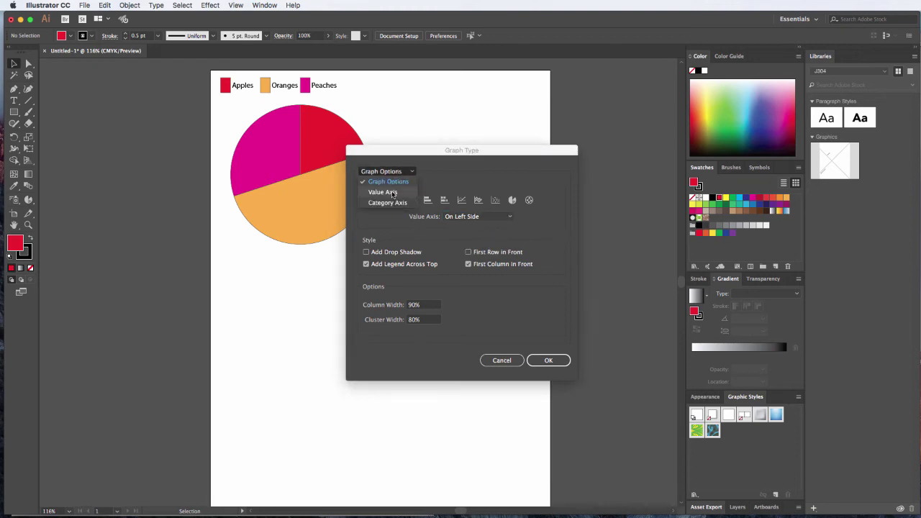
{"action": "left_click", "coordinate": [393, 194]}
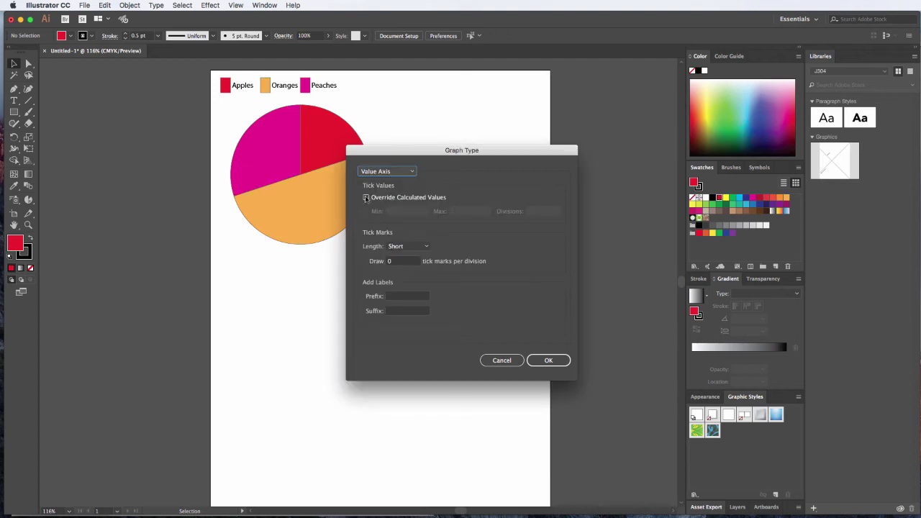
{"action": "left_click", "coordinate": [366, 198]}
{"action": "left_click", "coordinate": [403, 213]}
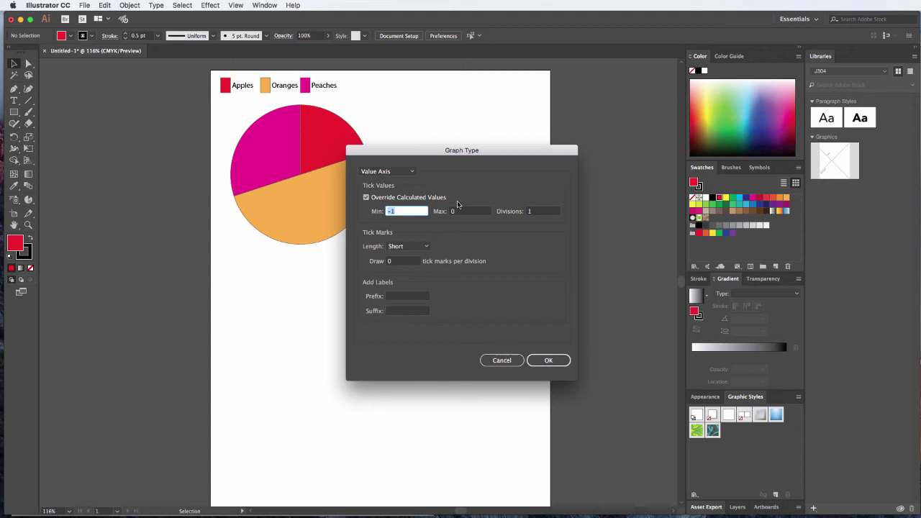
{"action": "type", "text": "1"}
{"action": "left_click", "coordinate": [451, 213]}
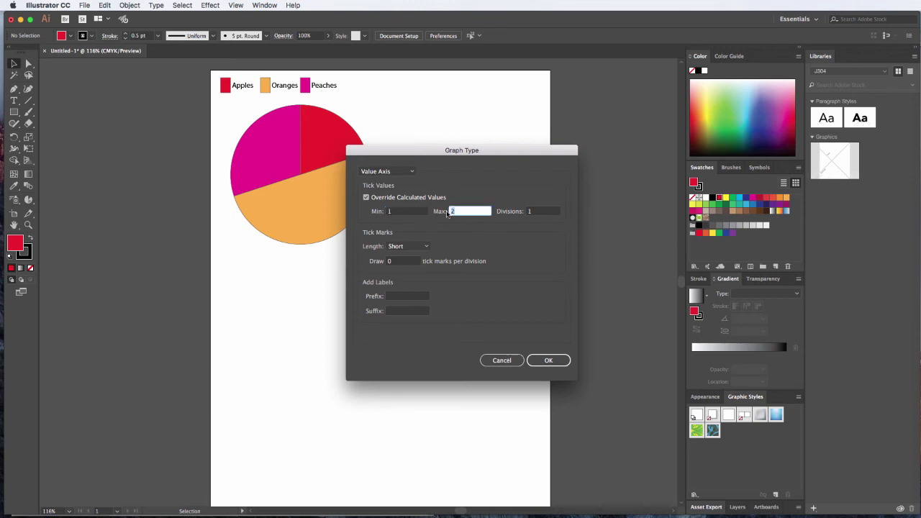
{"action": "type", "text": "5"}
{"action": "key", "text": "Tab"}
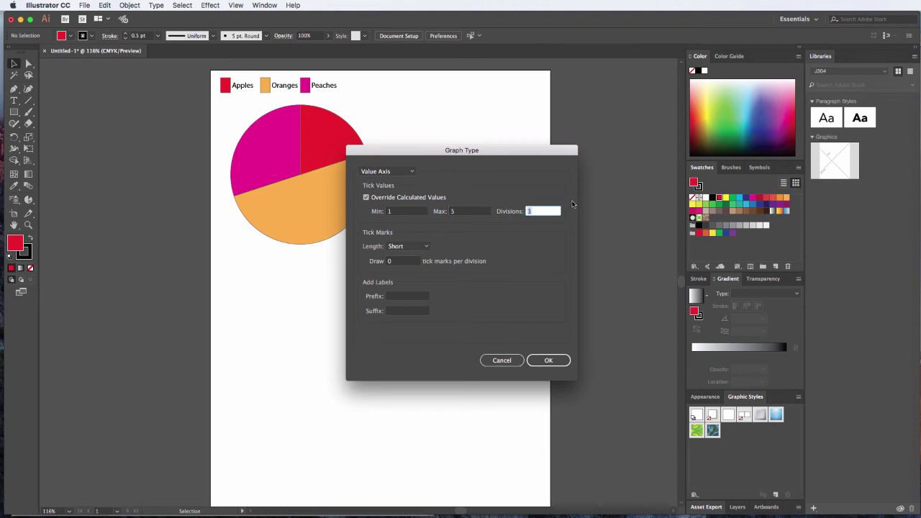
{"action": "type", "text": "4"}
{"action": "key", "text": "super+3"}
{"action": "left_click", "coordinate": [553, 360]}
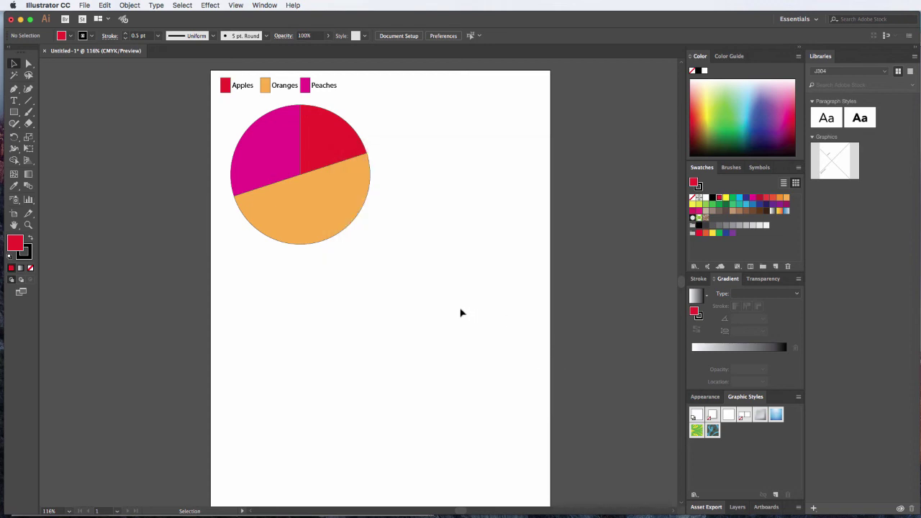
Draw a column graph below the pie and paste in Genesis 3.5, Student Rec 4.75, LPRD 2.5, Body Boutique 3.5.
{"action": "left_click", "coordinate": [29, 201]}
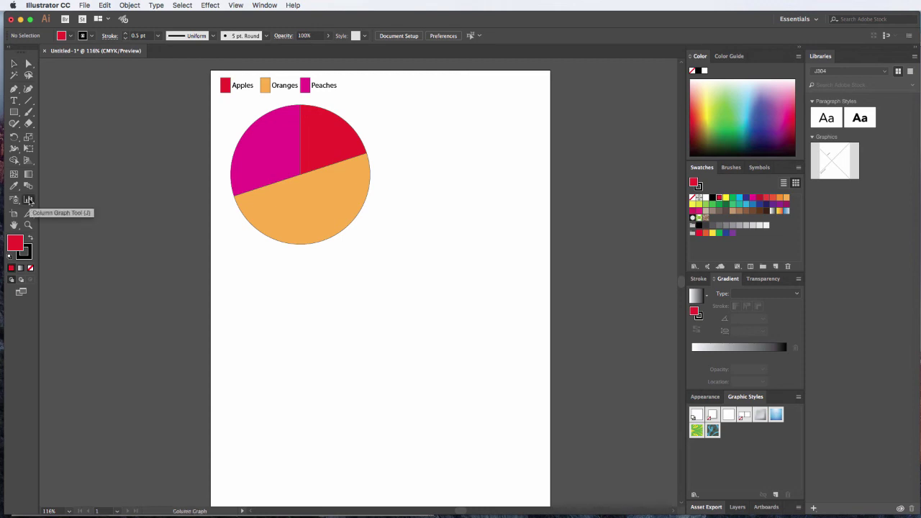
{"action": "left_click_drag", "start_coordinate": [280, 284], "coordinate": [465, 481]}
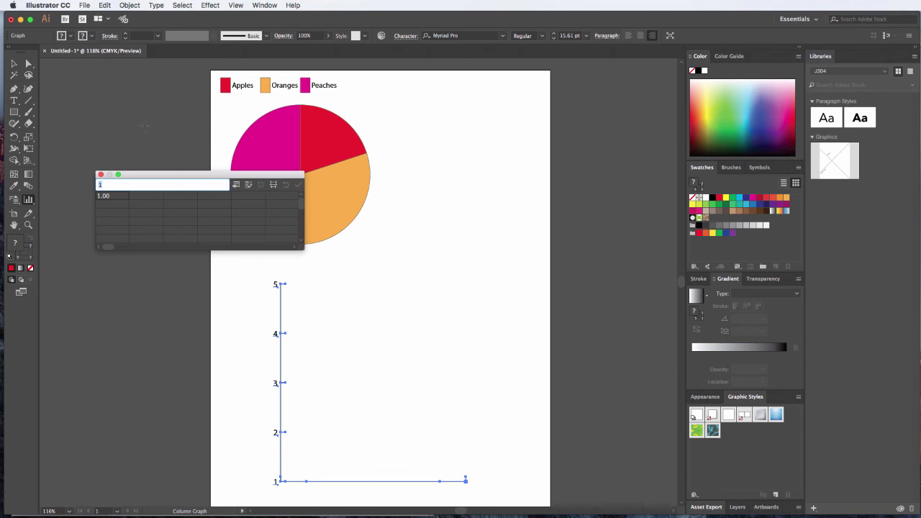
{"action": "type", "text": "Genesis\tStudent ...\tLPRD\tBody Bou... 3.50\t4.75\t2.50"}
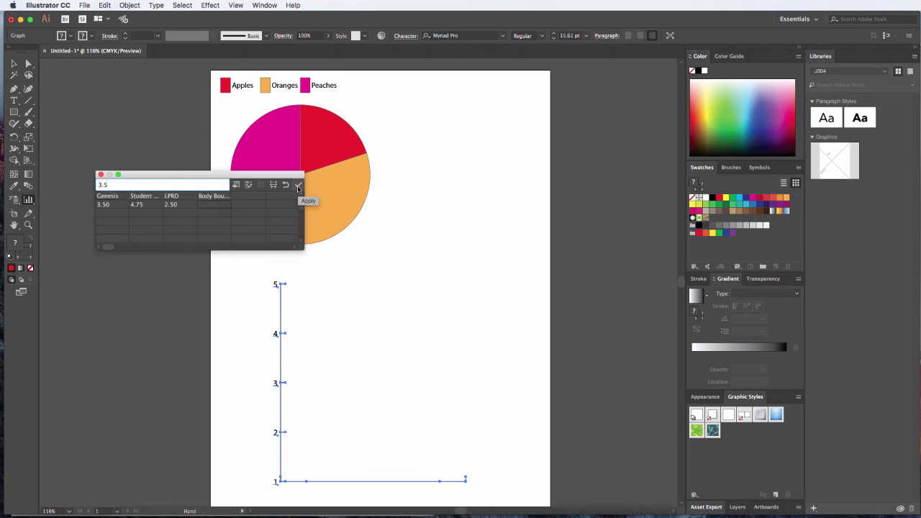
{"action": "left_click", "coordinate": [298, 187]}
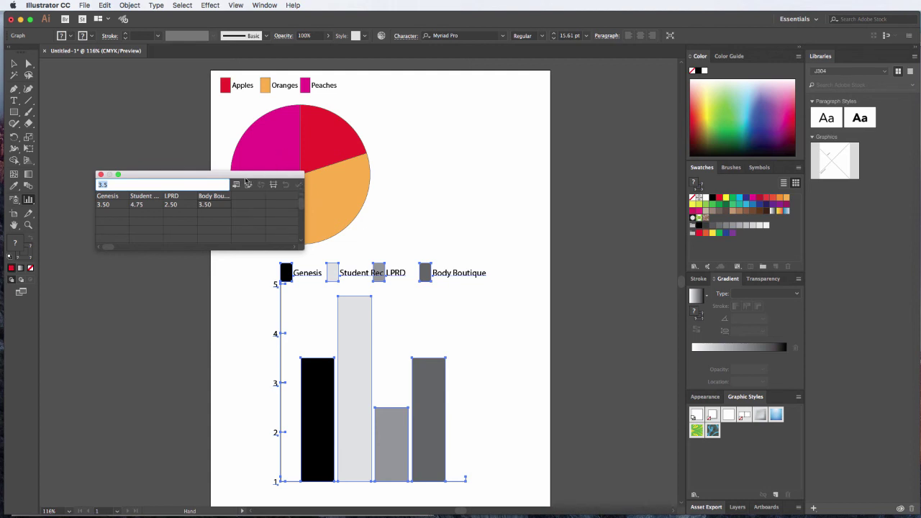
{"action": "left_click_drag", "start_coordinate": [246, 178], "coordinate": [180, 99]}
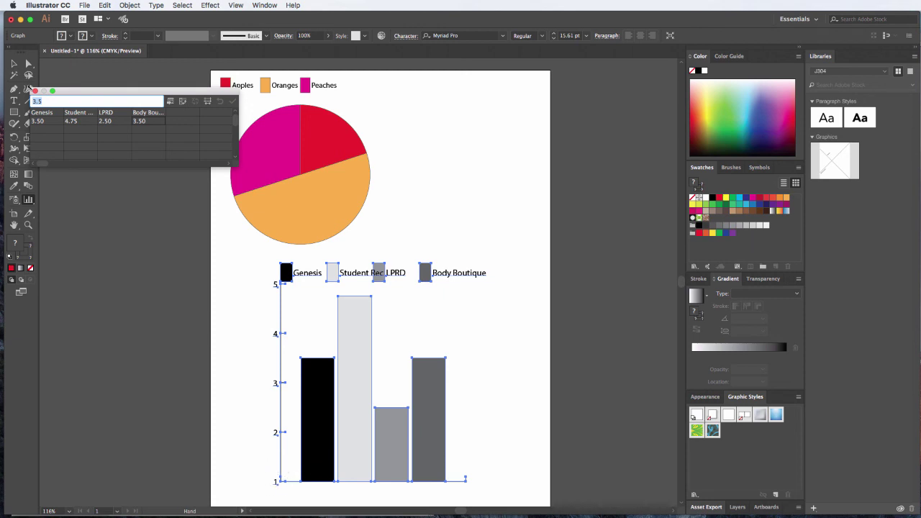
{"action": "left_click", "coordinate": [36, 92]}
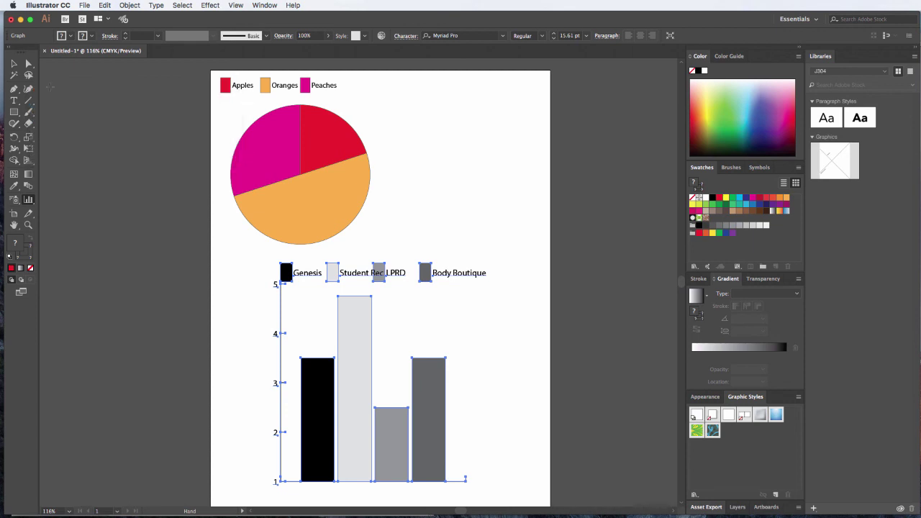
Try Full Width tick marks on both the value and category axes.
{"action": "left_click", "coordinate": [128, 5]}
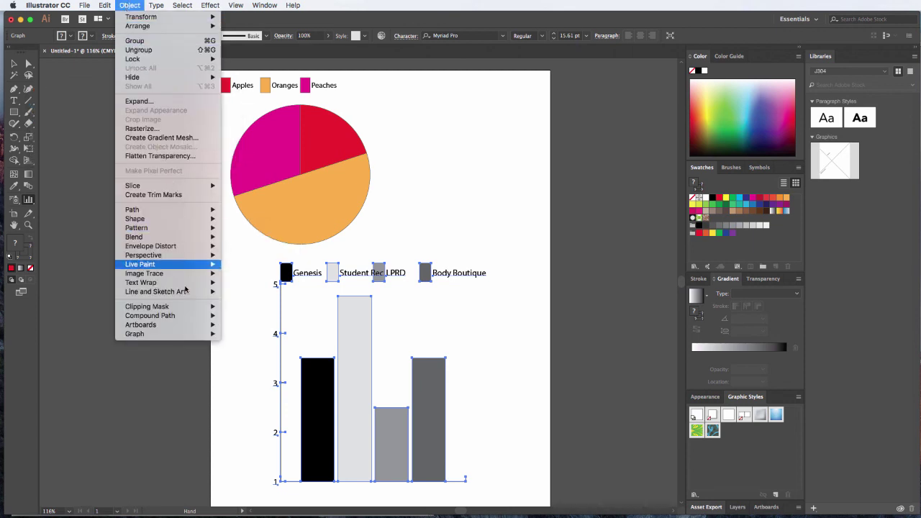
{"action": "left_click", "coordinate": [237, 330]}
{"action": "left_click", "coordinate": [387, 171]}
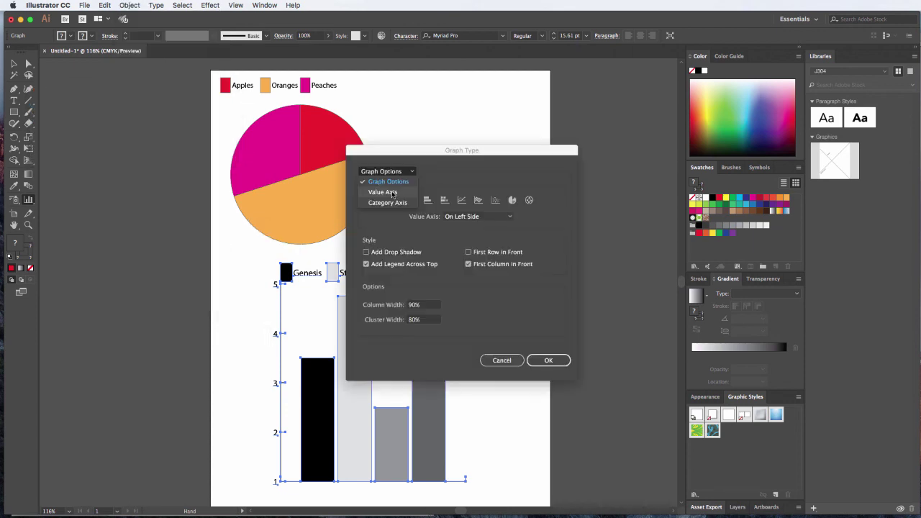
{"action": "left_click", "coordinate": [393, 194]}
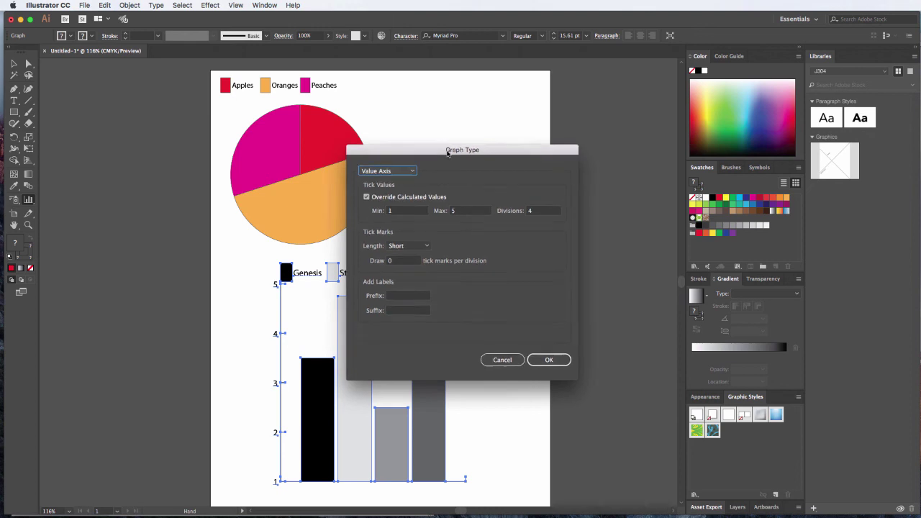
{"action": "left_click_drag", "start_coordinate": [447, 153], "coordinate": [555, 92]}
{"action": "left_click", "coordinate": [512, 185]}
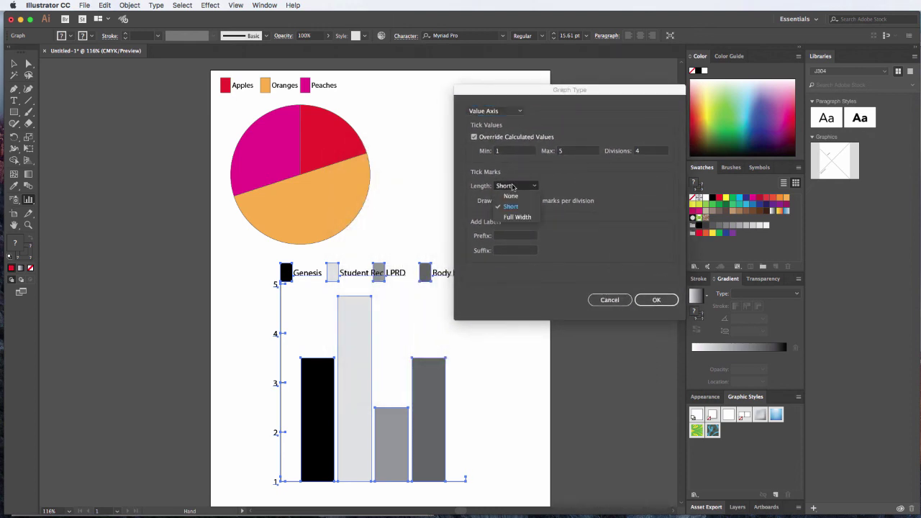
{"action": "left_click", "coordinate": [516, 217]}
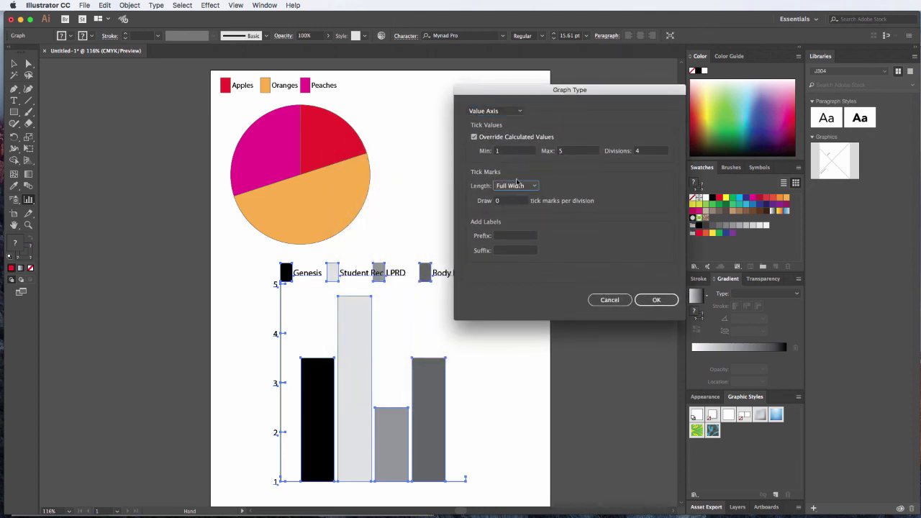
{"action": "left_click", "coordinate": [513, 113]}
{"action": "left_click", "coordinate": [513, 143]}
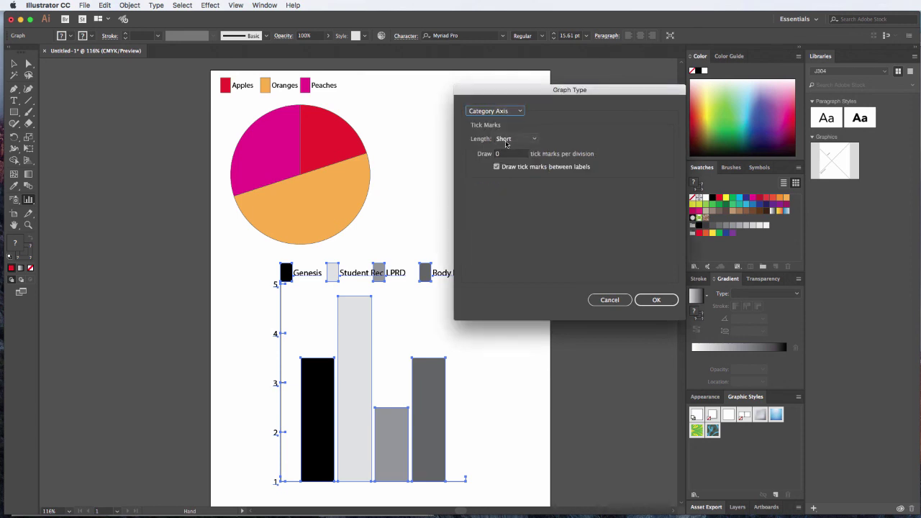
{"action": "left_click", "coordinate": [513, 139]}
{"action": "left_click", "coordinate": [514, 173]}
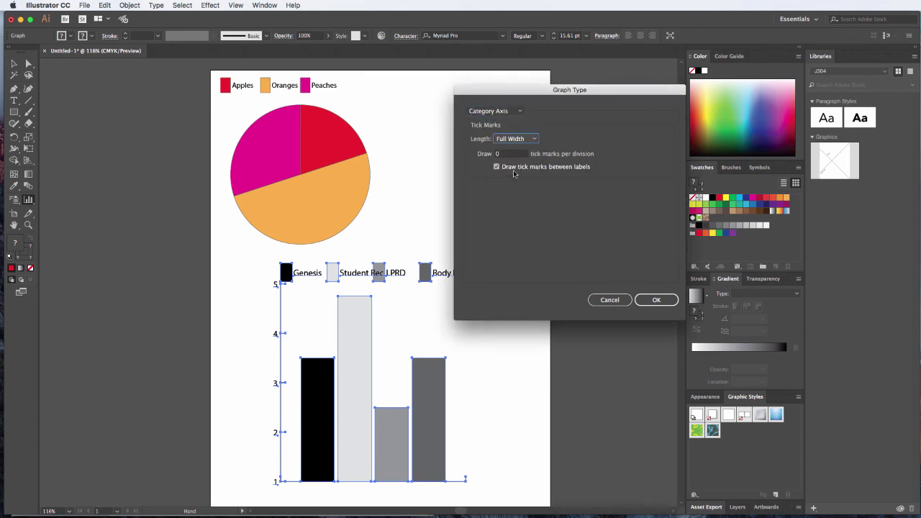
{"action": "left_click", "coordinate": [504, 113]}
{"action": "left_click", "coordinate": [505, 115]}
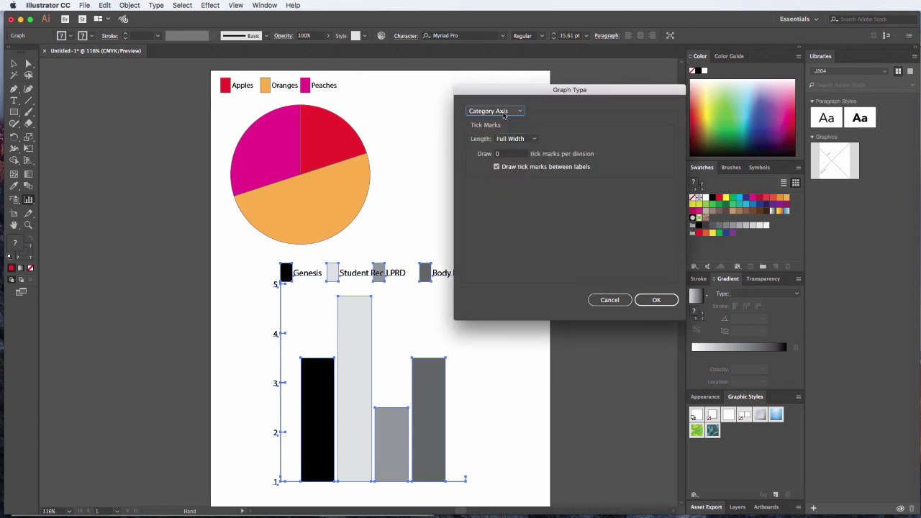
{"action": "left_click", "coordinate": [653, 298]}
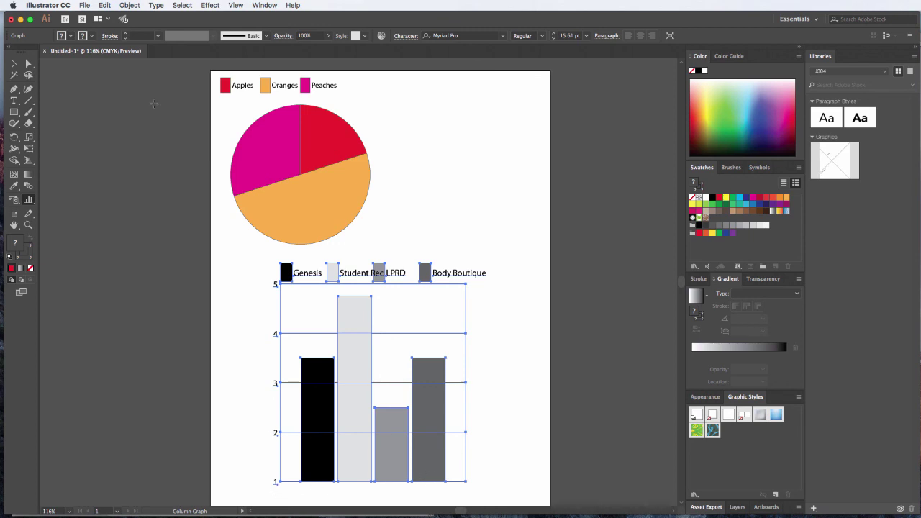
Return both axes' tick marks to Short and set the value-axis divisions to 8.
{"action": "left_click", "coordinate": [129, 5]}
{"action": "left_click", "coordinate": [515, 186]}
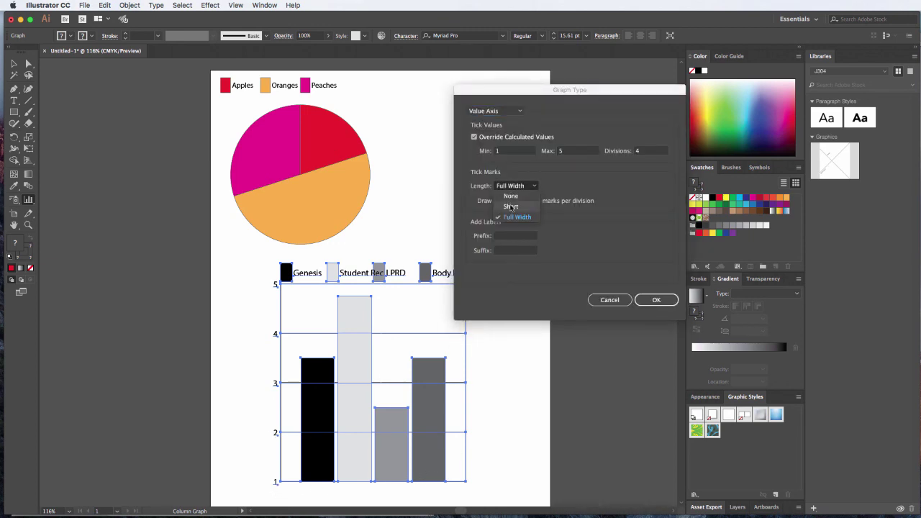
{"action": "left_click", "coordinate": [511, 207]}
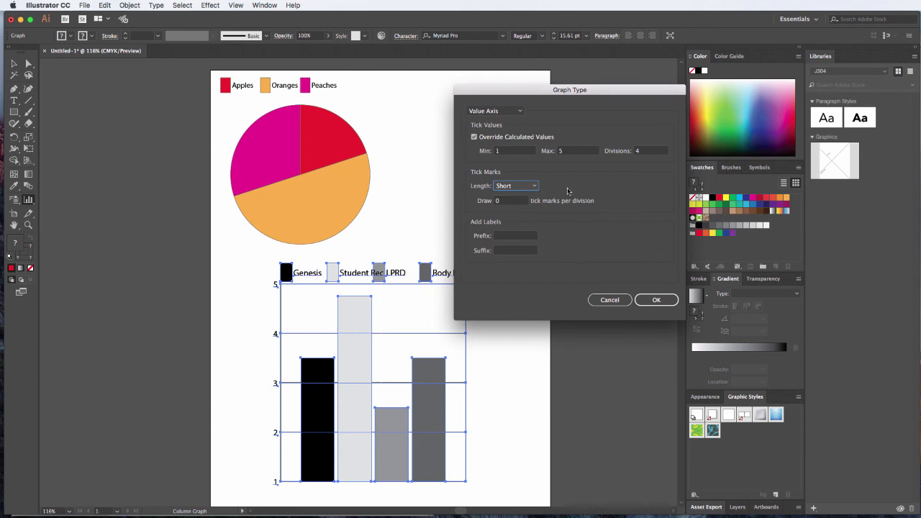
{"action": "double_click", "coordinate": [652, 152]}
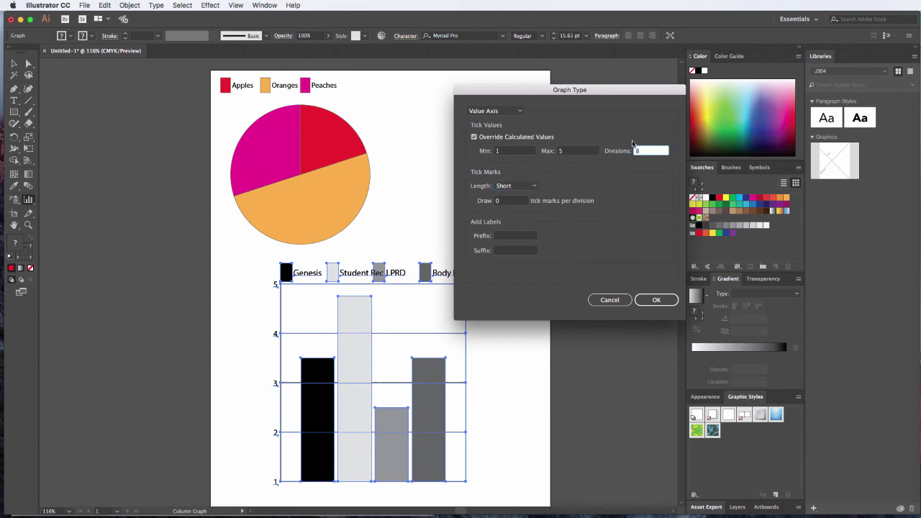
{"action": "left_click", "coordinate": [494, 113]}
{"action": "left_click", "coordinate": [494, 142]}
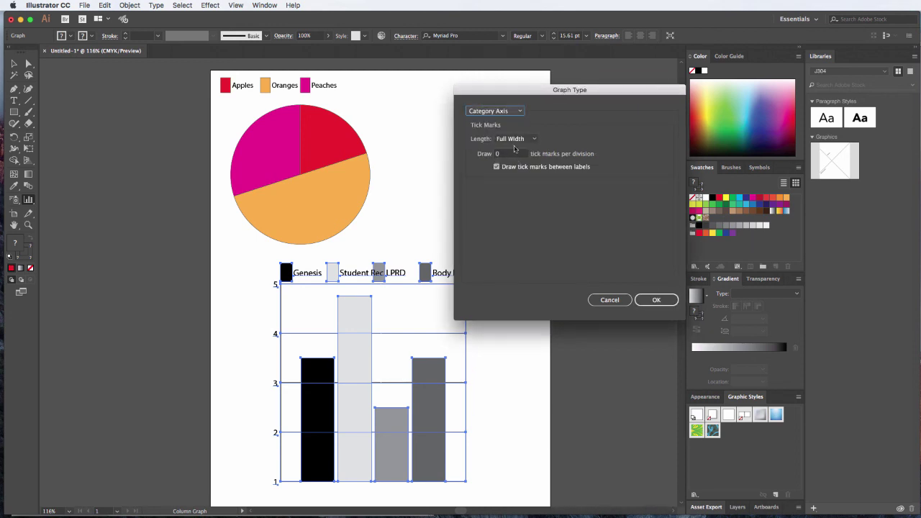
{"action": "left_click", "coordinate": [515, 141]}
{"action": "left_click", "coordinate": [516, 159]}
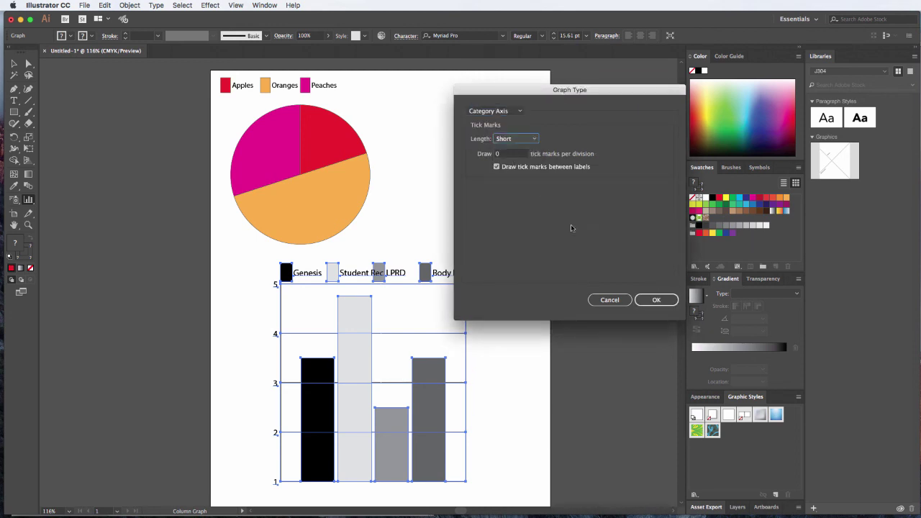
{"action": "left_click", "coordinate": [656, 300]}
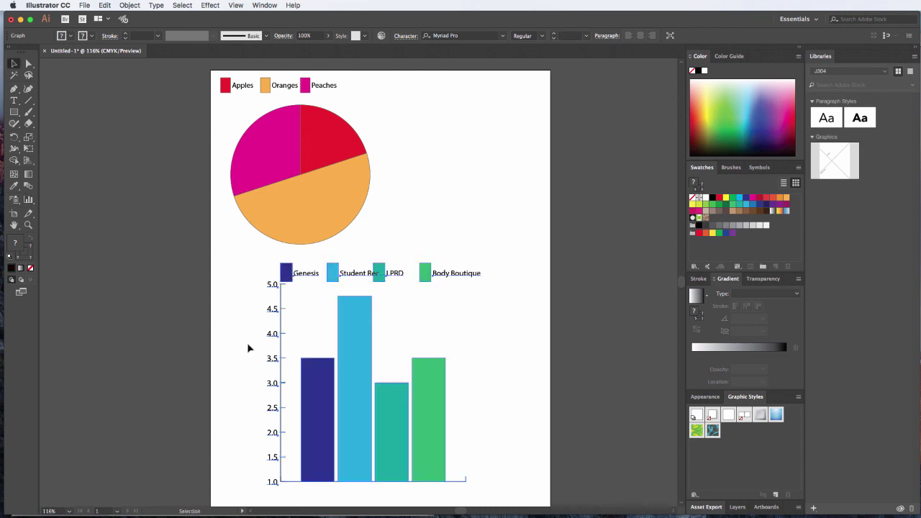
Nudge the recoloured column graph slightly upward on the page.
{"action": "left_click_drag", "start_coordinate": [365, 418], "coordinate": [369, 413]}
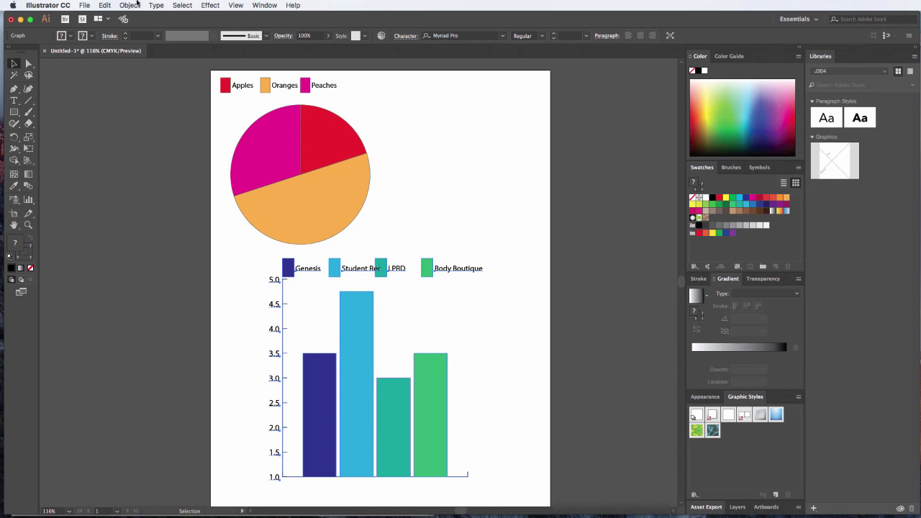